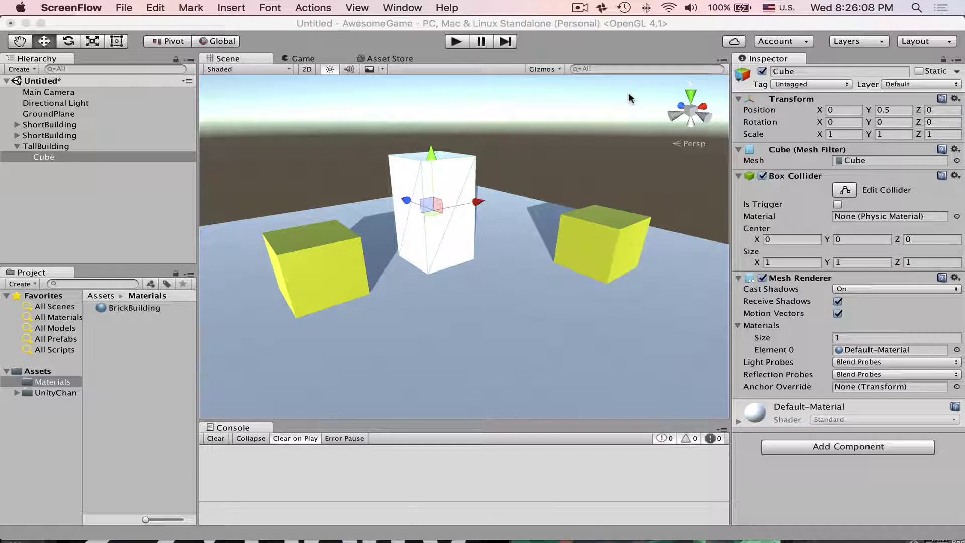
Step: Look over the tall building and its cube's material list in the scene
left_click(518, 218)
right_click_drag(518, 218, 502, 198)
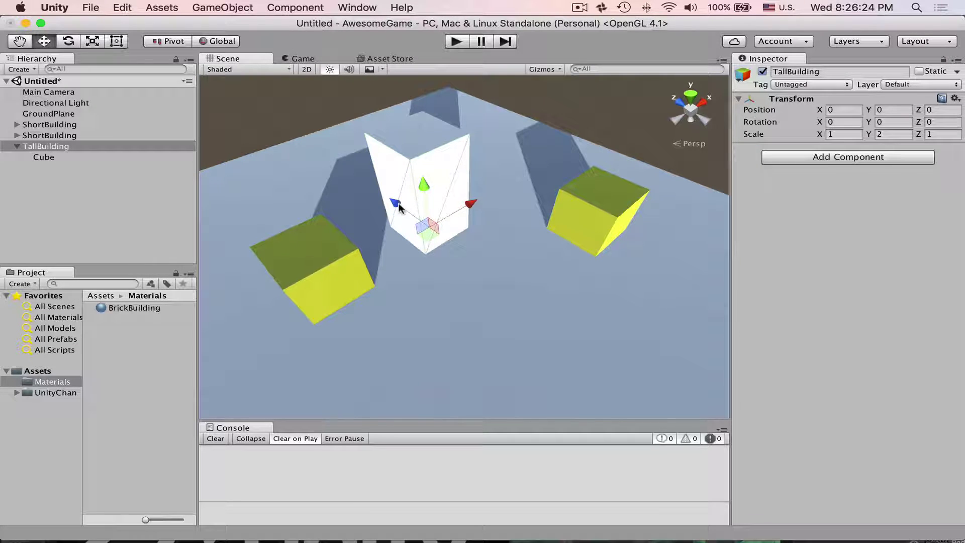
left_click_drag(395, 204, 327, 161)
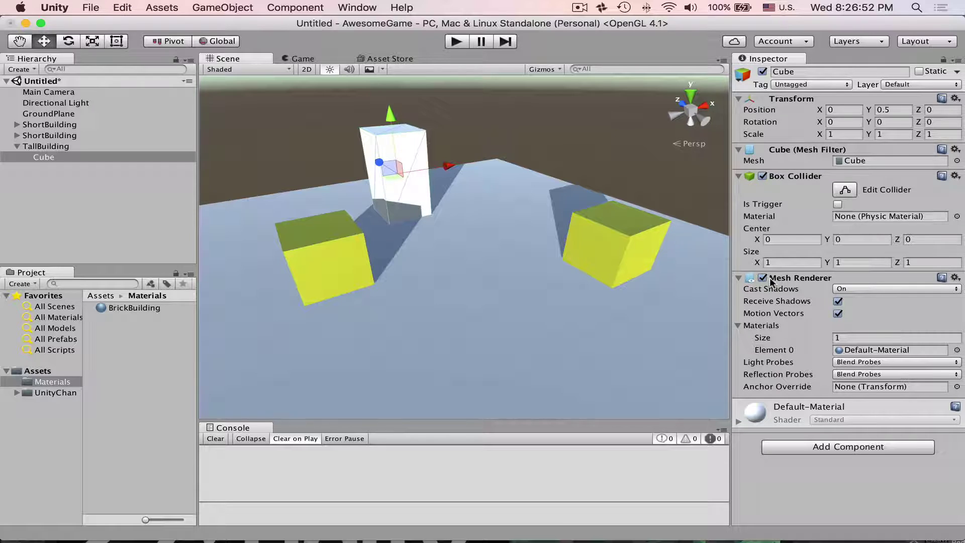
left_click(738, 326)
left_click(738, 326)
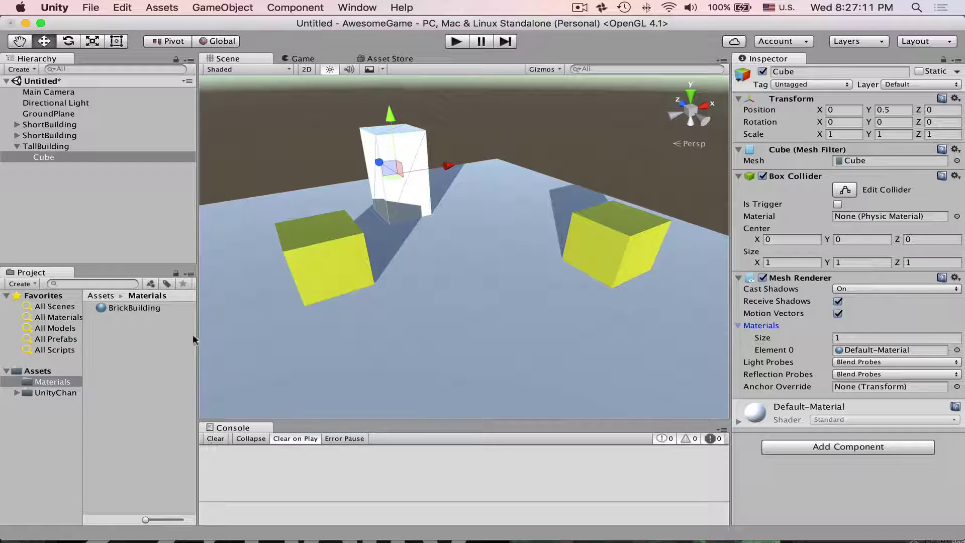
Step: Create a new material named TallBuilding in the Materials folder
right_click(105, 365)
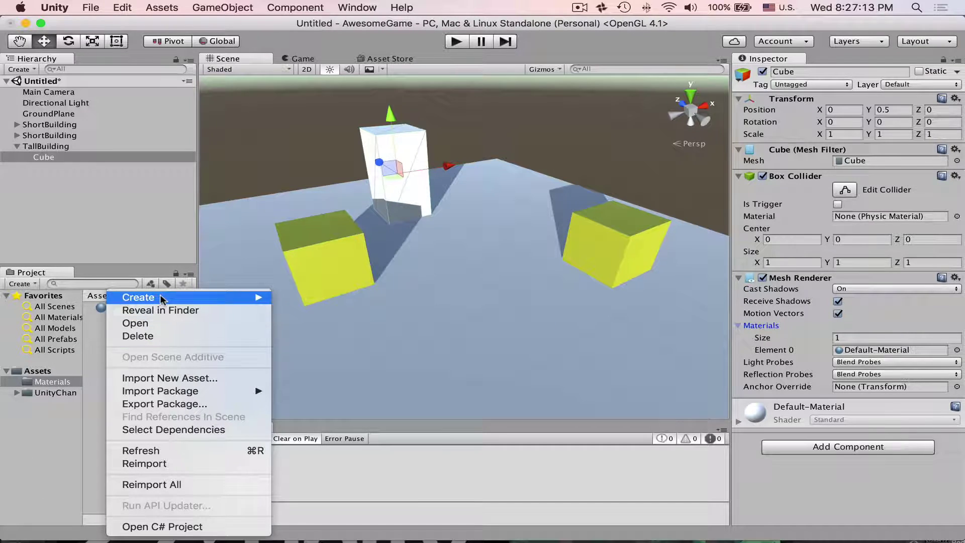
mouse_move(160, 297)
left_click(311, 319)
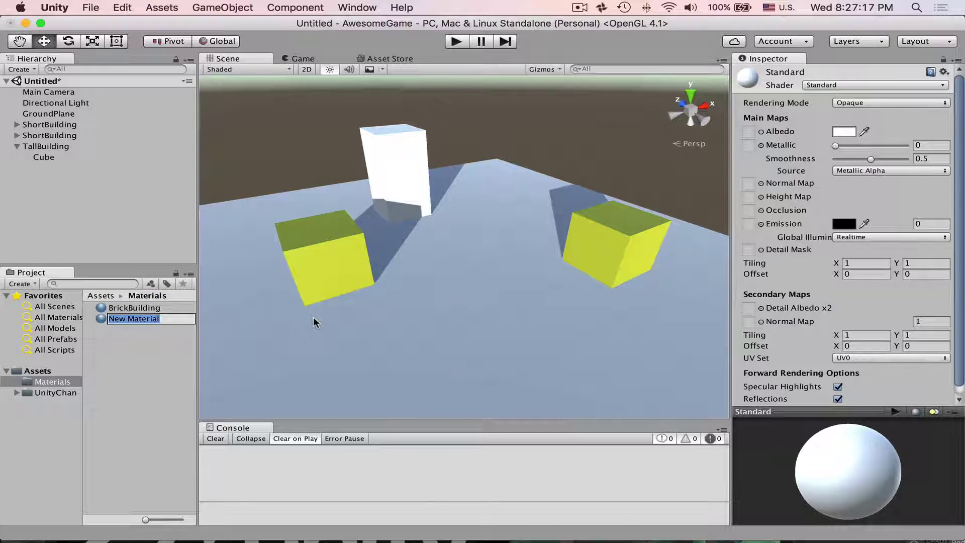
type("TallBuilding")
key("Return")
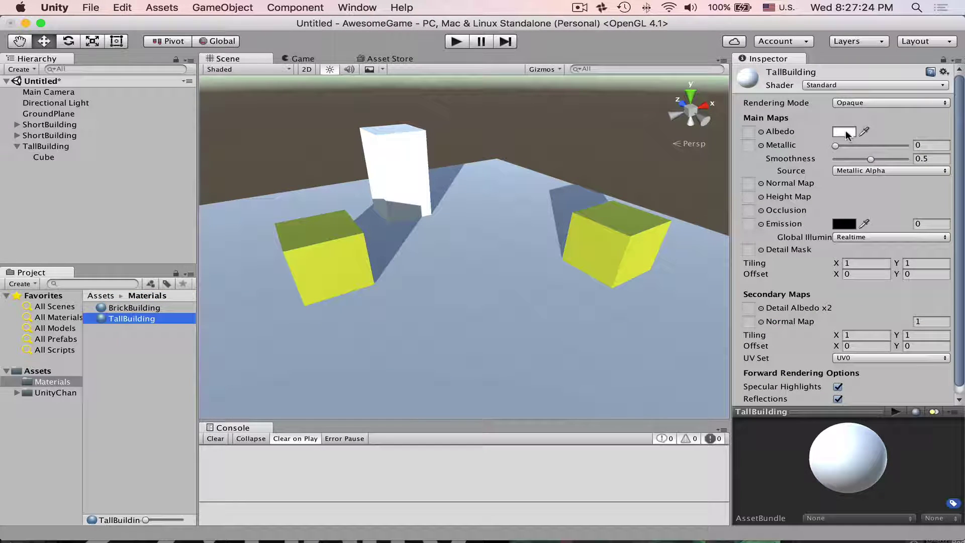
Step: Give TallBuilding a light cyan albedo and apply it to the tall building
left_click(844, 132)
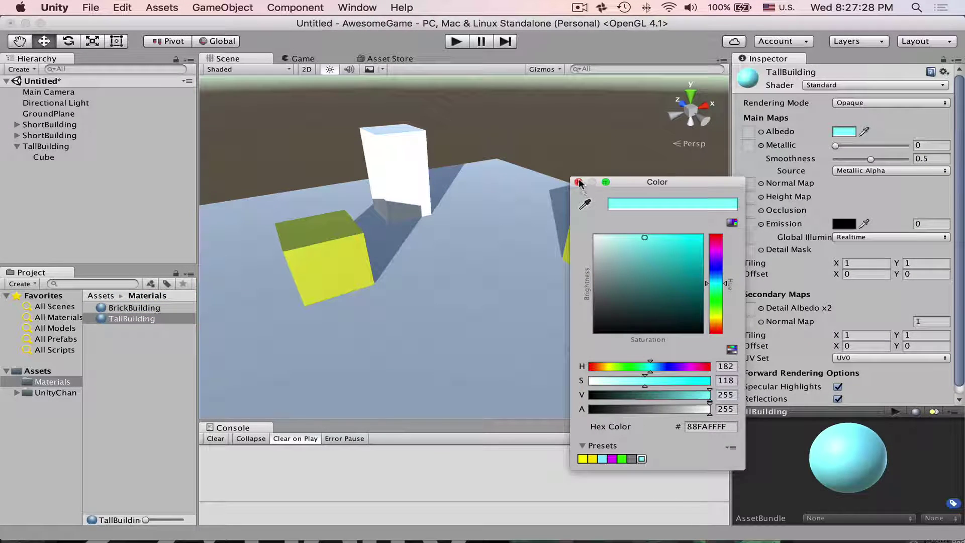
left_click(578, 182)
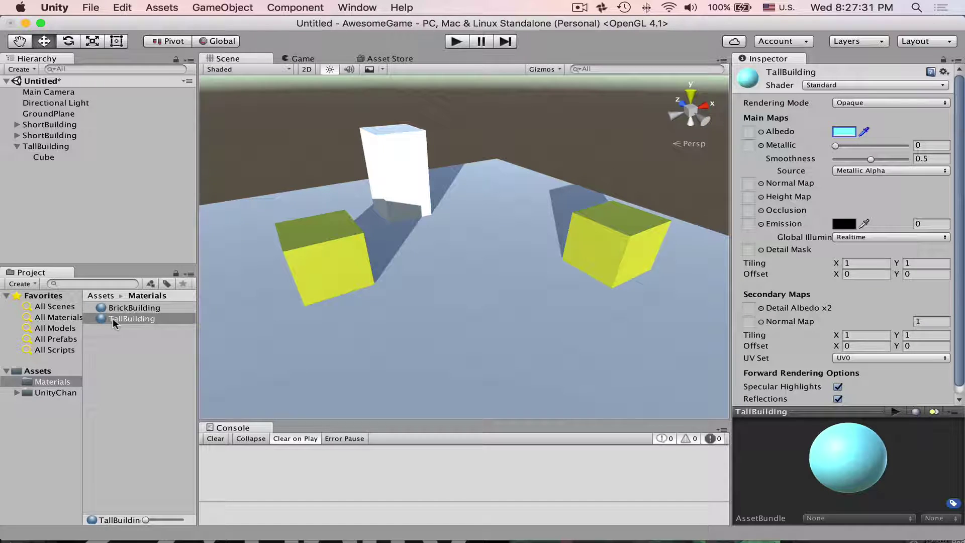
left_click_drag(113, 318, 387, 152)
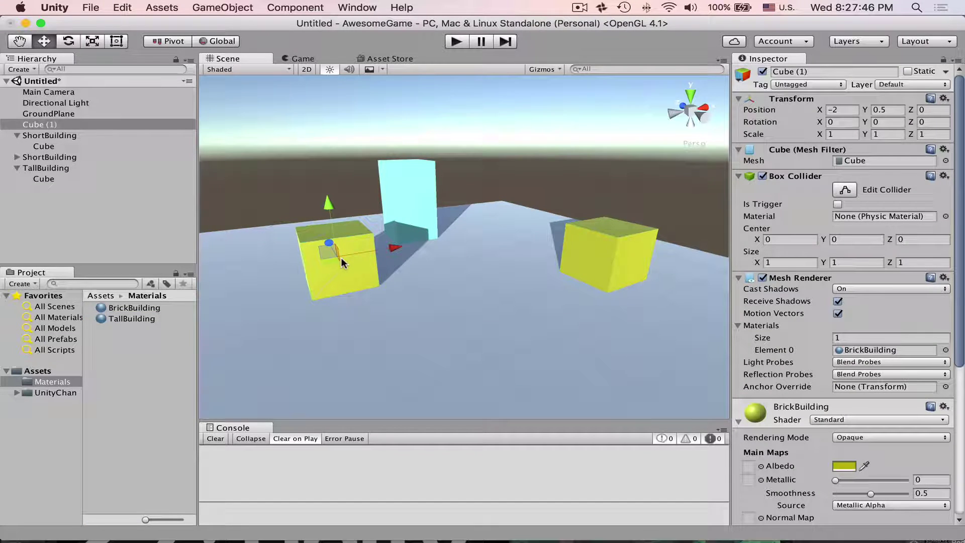
Step: Create an empty object named VeryTallBuilding and move it to the scene's top level
left_click_drag(389, 251, 425, 223, "alt")
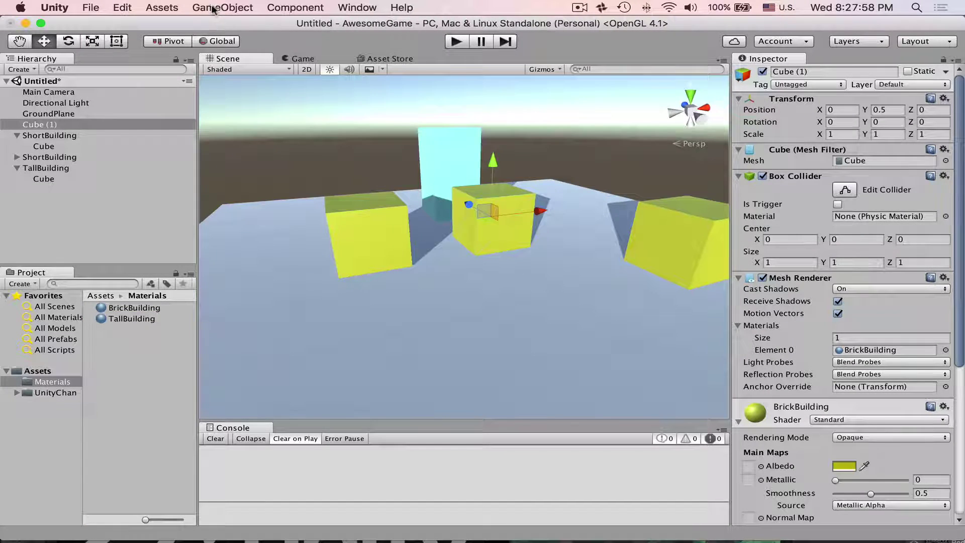
left_click(217, 8)
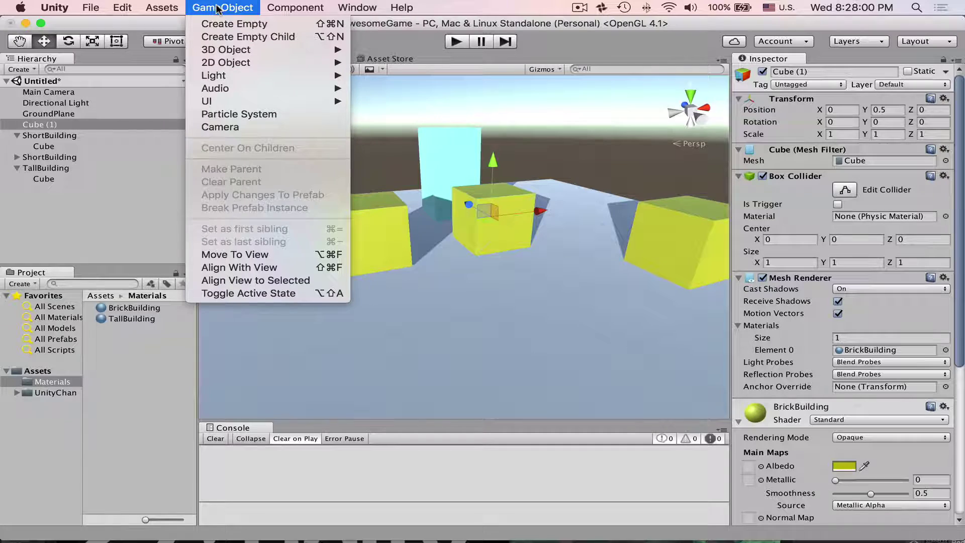
left_click(216, 36)
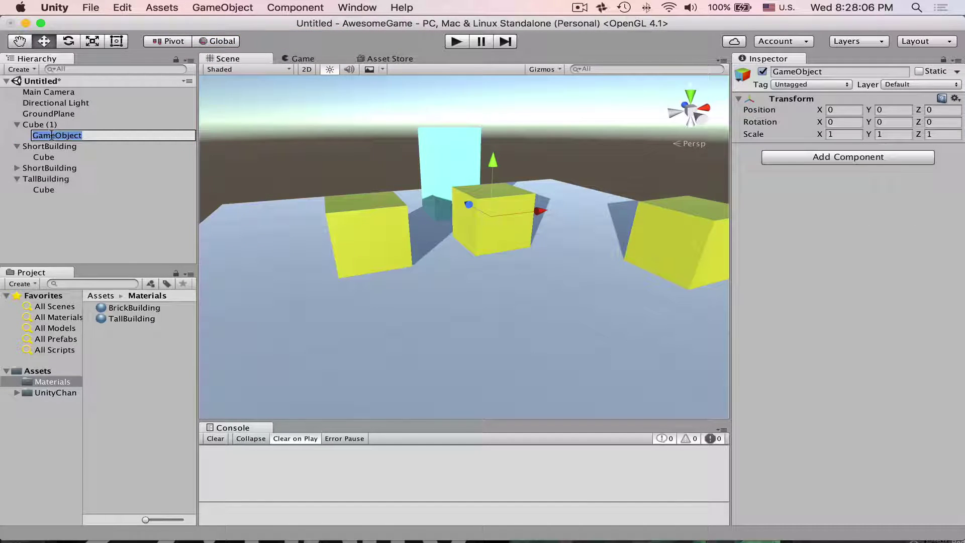
type("VeryTall")
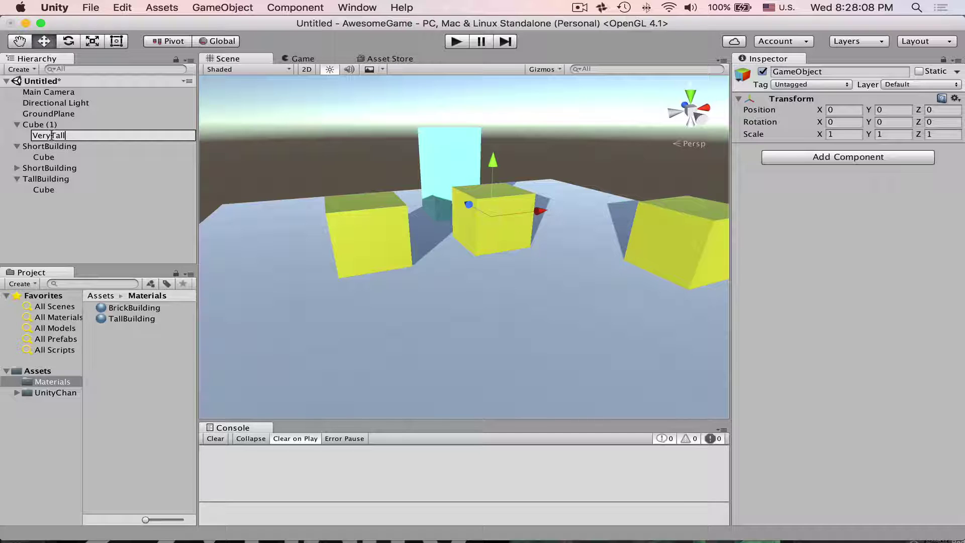
type("Building")
key("Return")
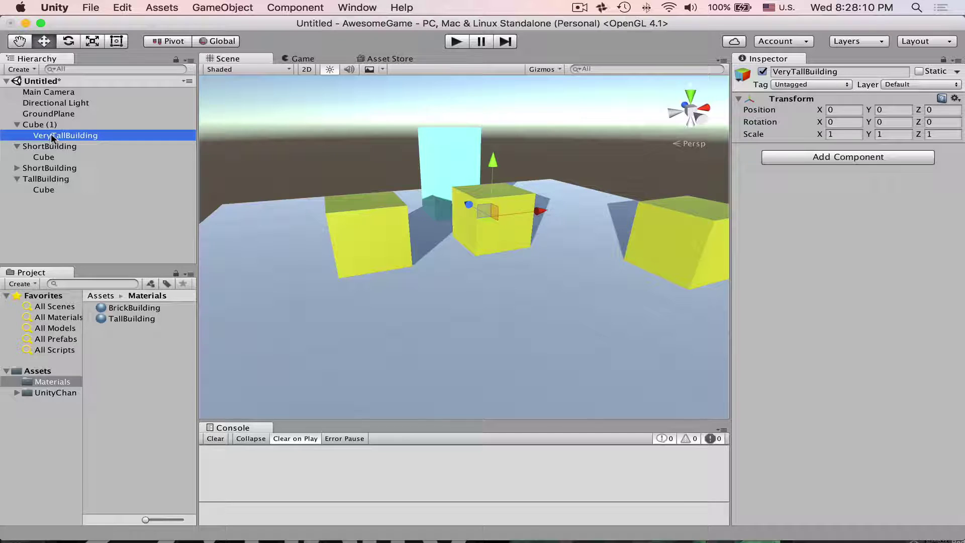
left_click_drag(52, 135, 29, 119)
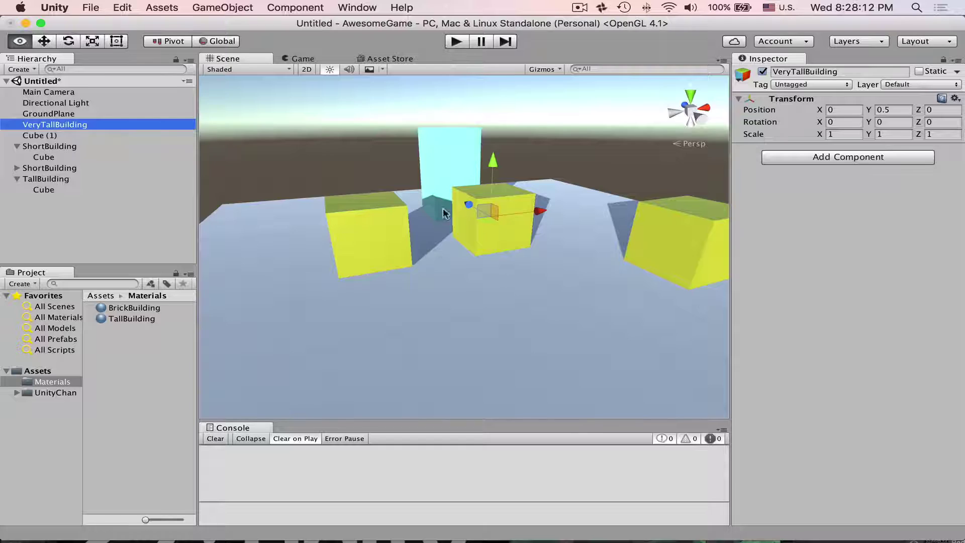
key("f")
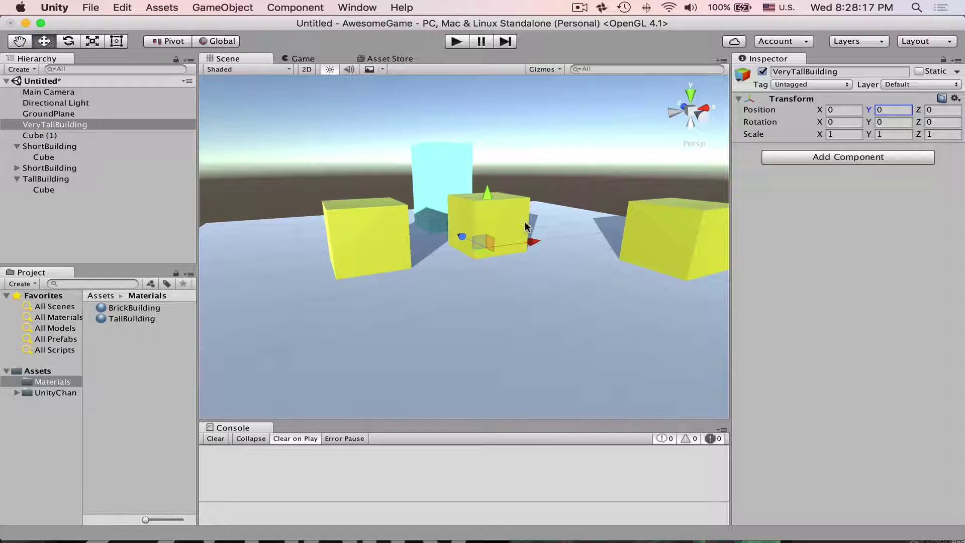
Step: Parent Cube (1) under VeryTallBuilding and scale it to a height of 6
left_click(38, 136)
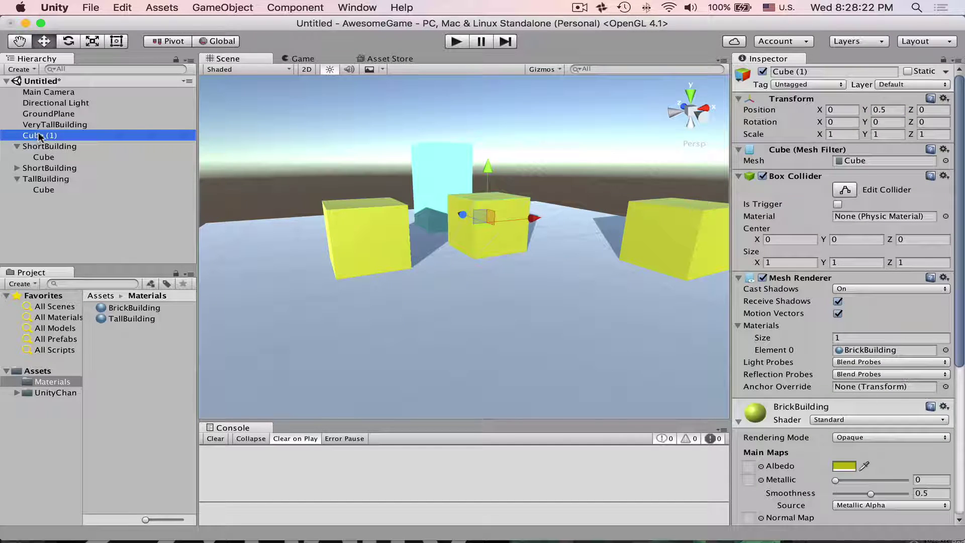
left_click_drag(39, 136, 53, 126)
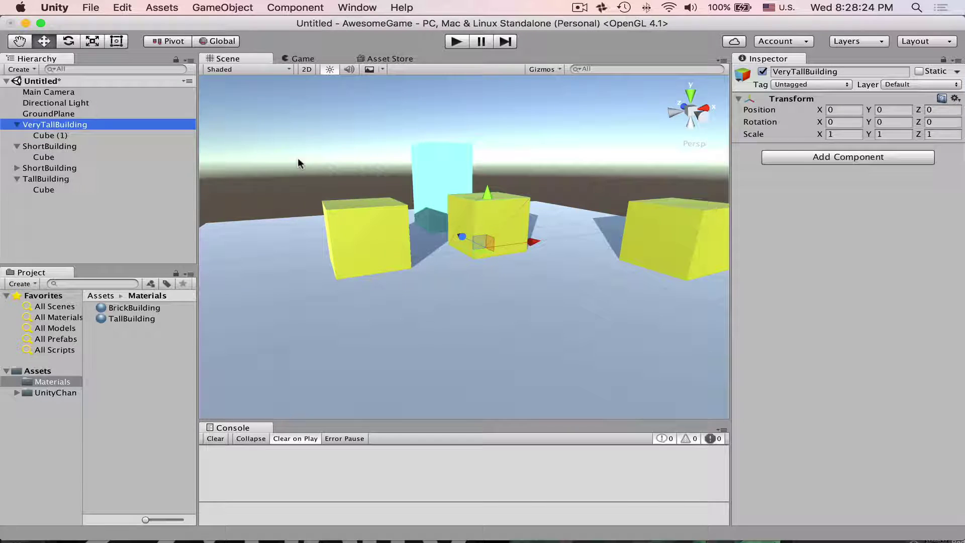
left_click_drag(299, 163, 352, 201, "alt")
scroll(352, 201, "down", 3)
key("r")
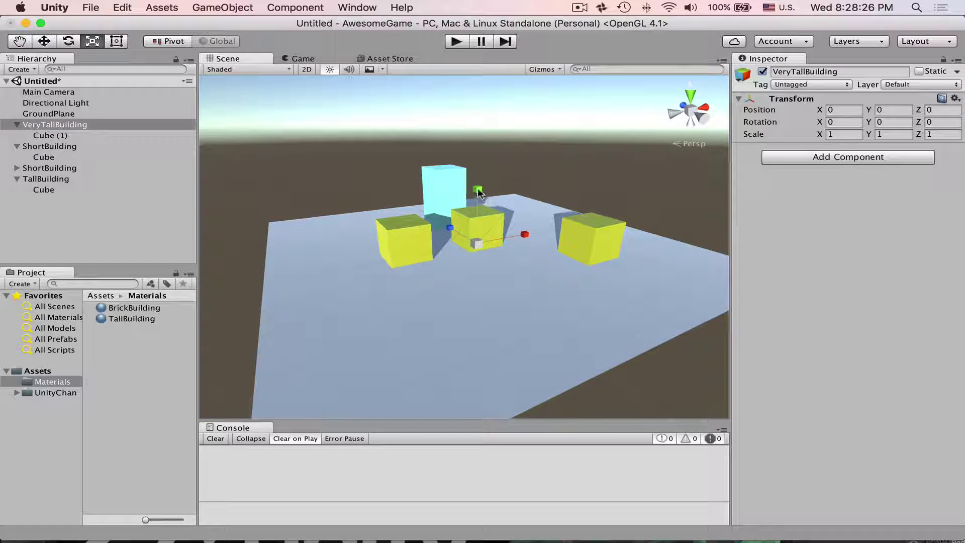
left_click_drag(477, 191, 503, 7)
left_click_drag(527, 201, 651, 250, "alt")
left_click(894, 134)
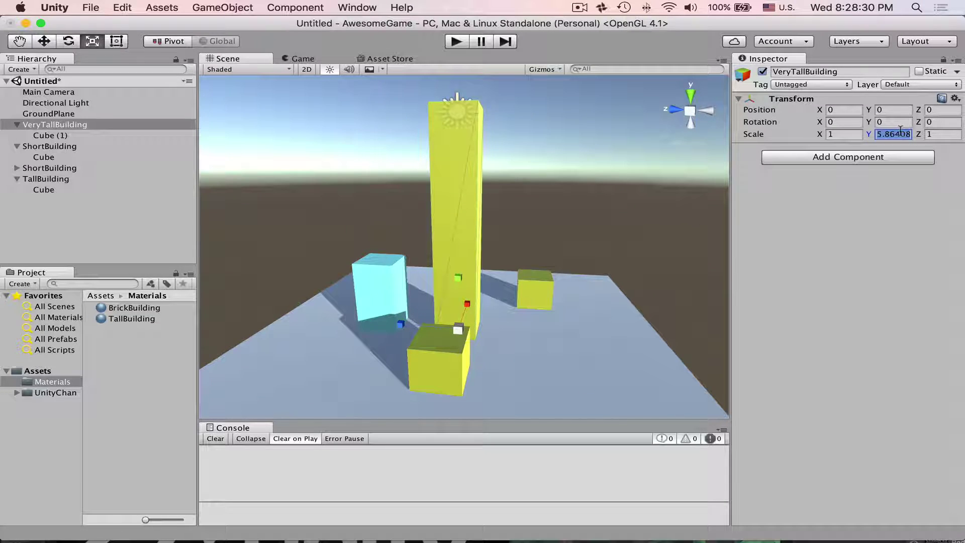
type("6")
key("Return")
Step: Apply the TallBuilding material to the new tower
left_click_drag(608, 356, 538, 336, "alt")
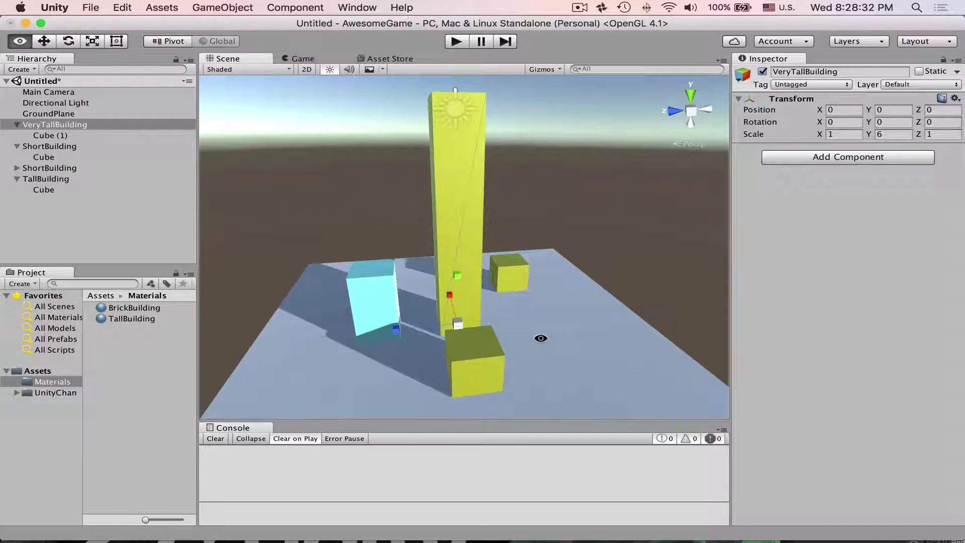
left_click_drag(120, 321, 450, 178)
left_click_drag(409, 221, 528, 237, "alt")
left_click(132, 318)
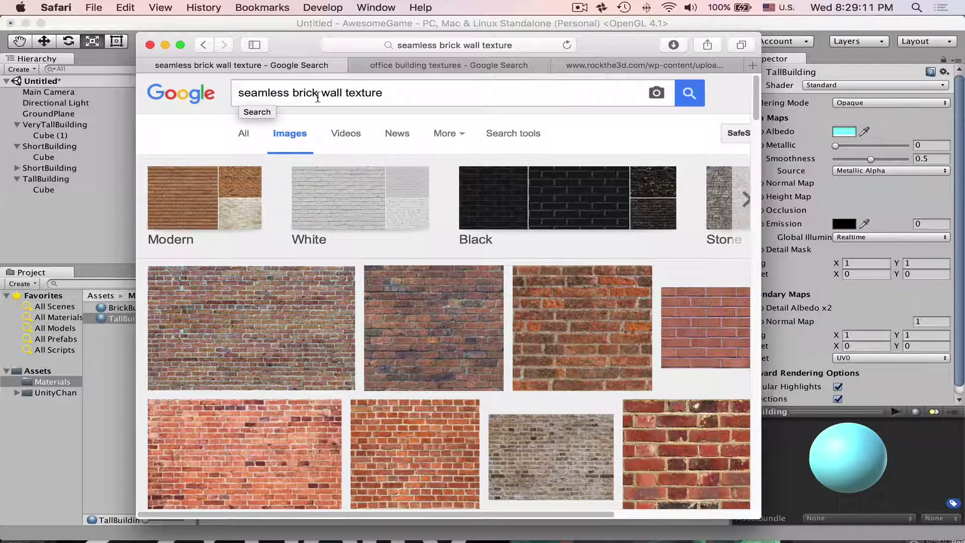
Step: Preview two red brick textures from the seamless brick wall image results
left_click(402, 452)
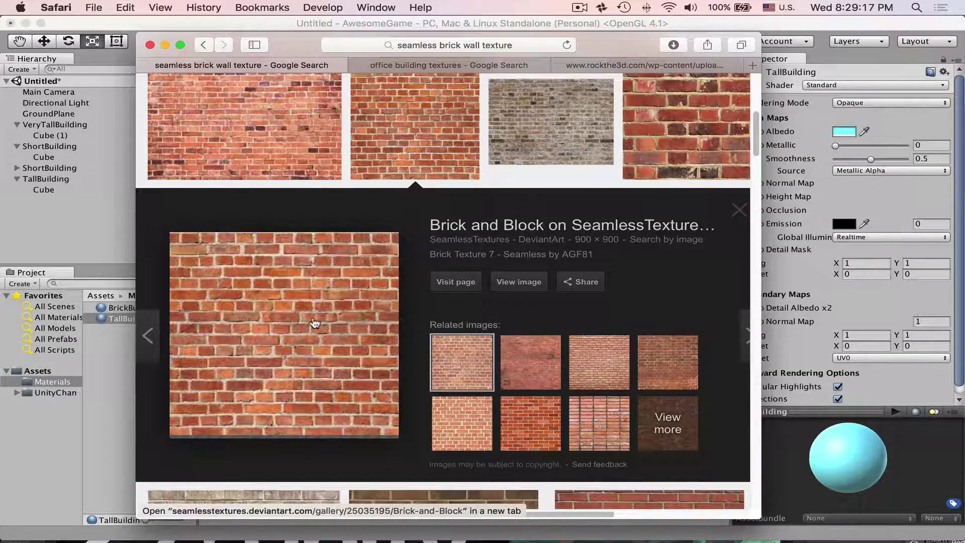
left_click(674, 137)
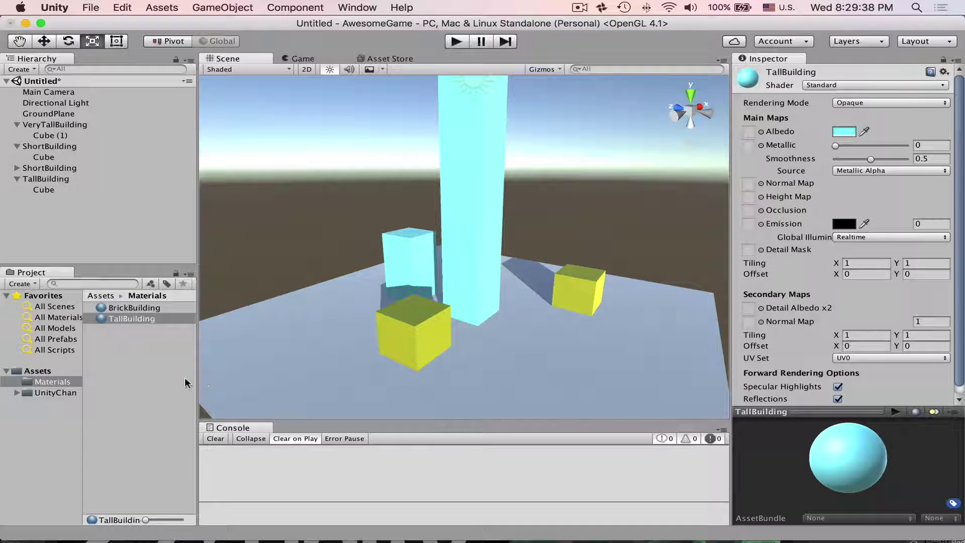
left_click(185, 377)
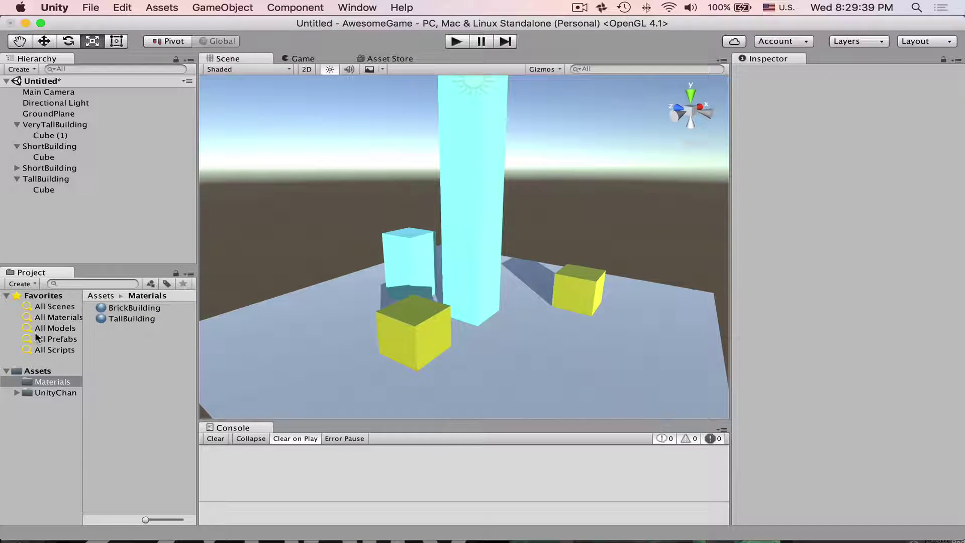
right_click(111, 335)
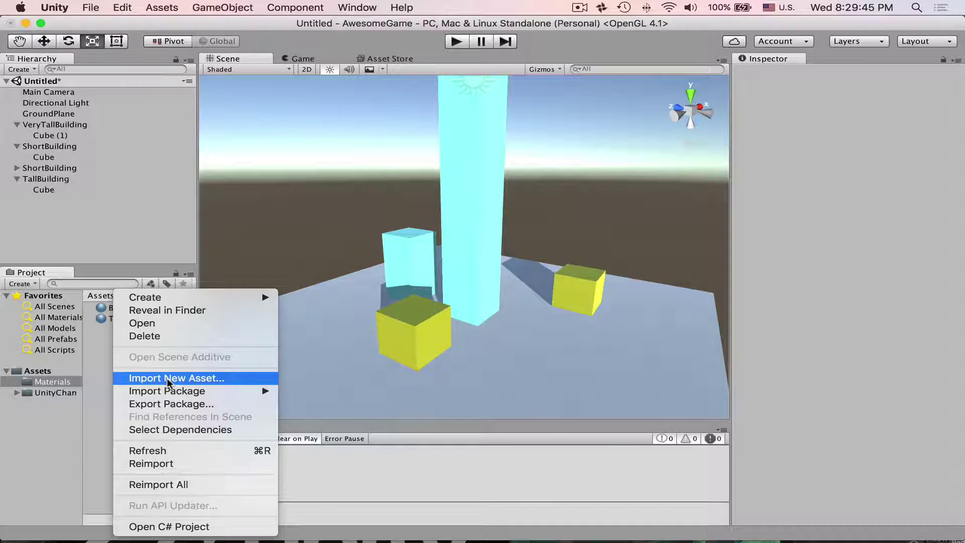
left_click(379, 228)
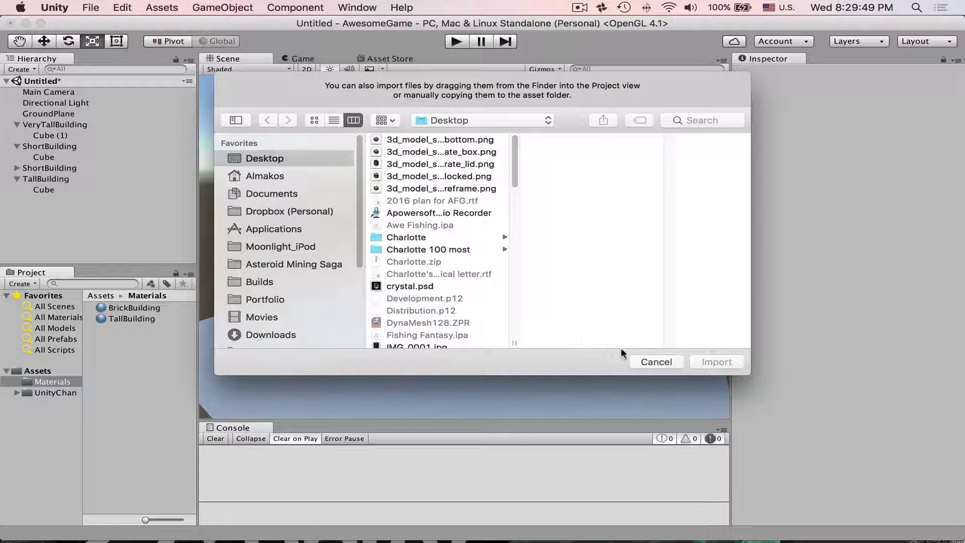
left_click(656, 361)
mouse_move(656, 540)
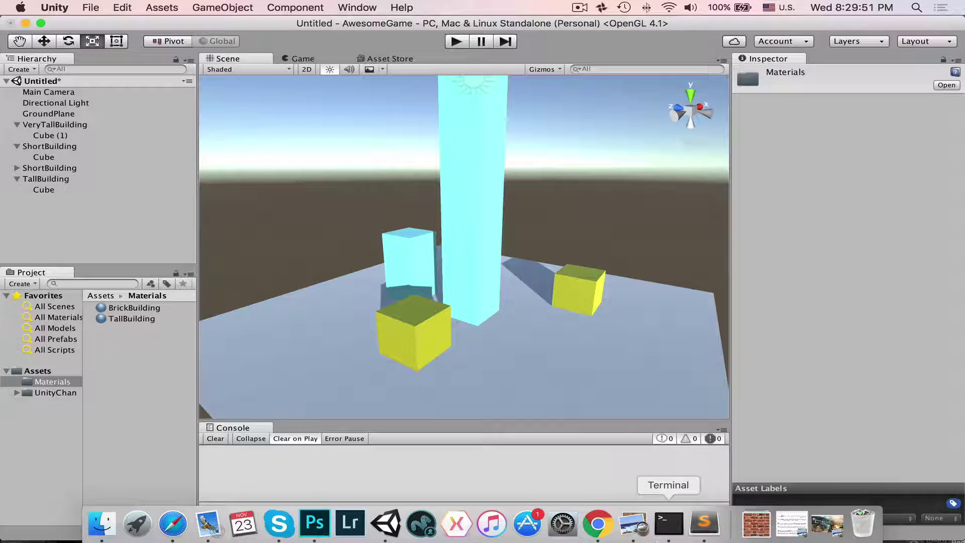
left_click(756, 522)
left_click_drag(757, 469, 126, 367)
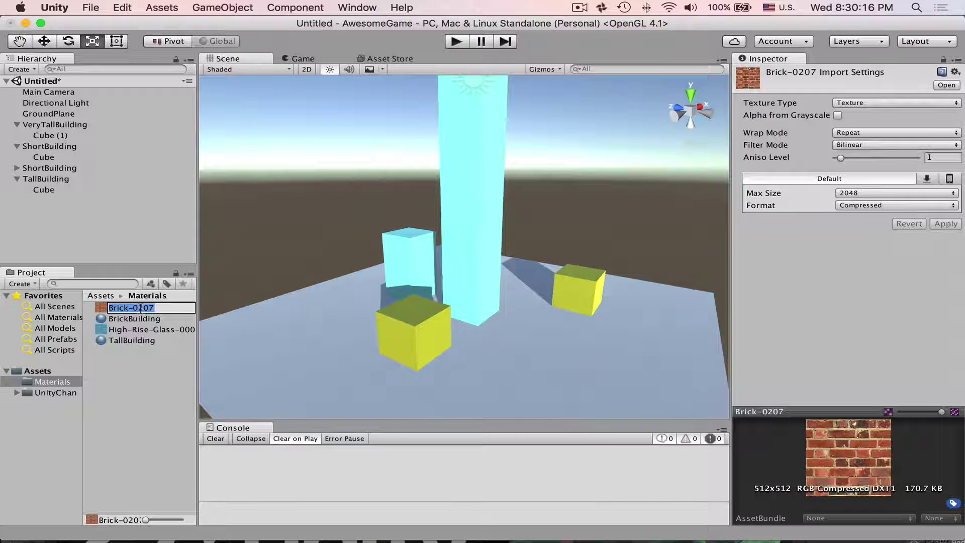
Step: Rename the imported image to BrickTexture and apply it to the front short-building cube
left_click(141, 307)
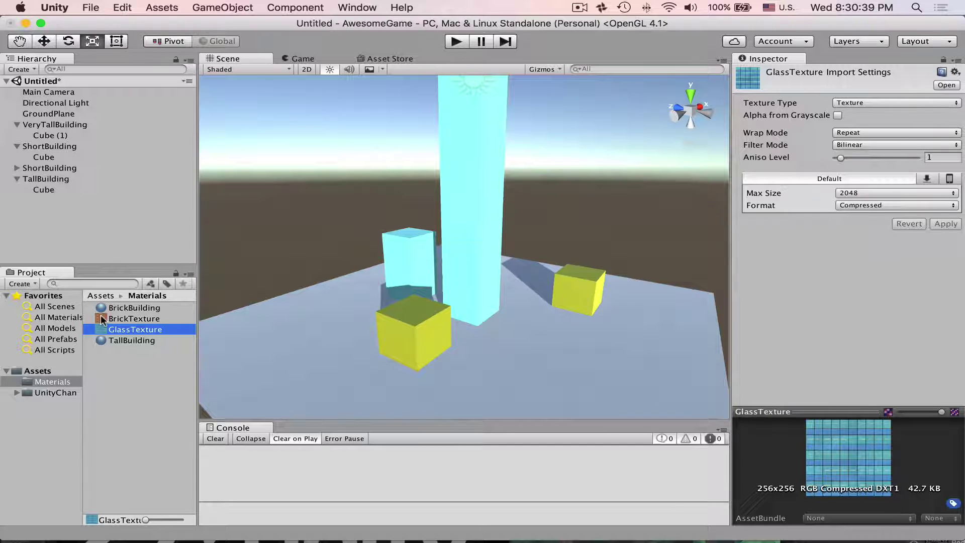
left_click_drag(102, 320, 409, 333)
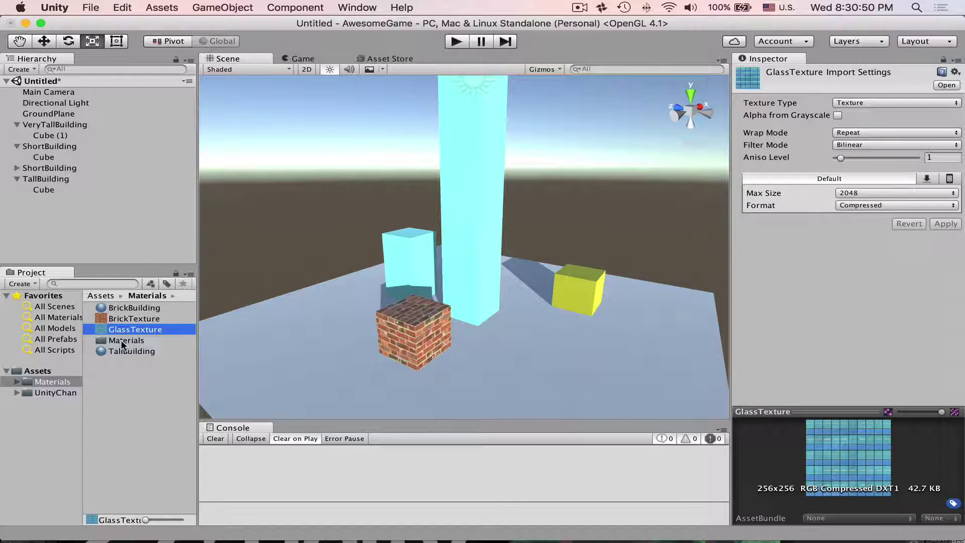
double_click(122, 340)
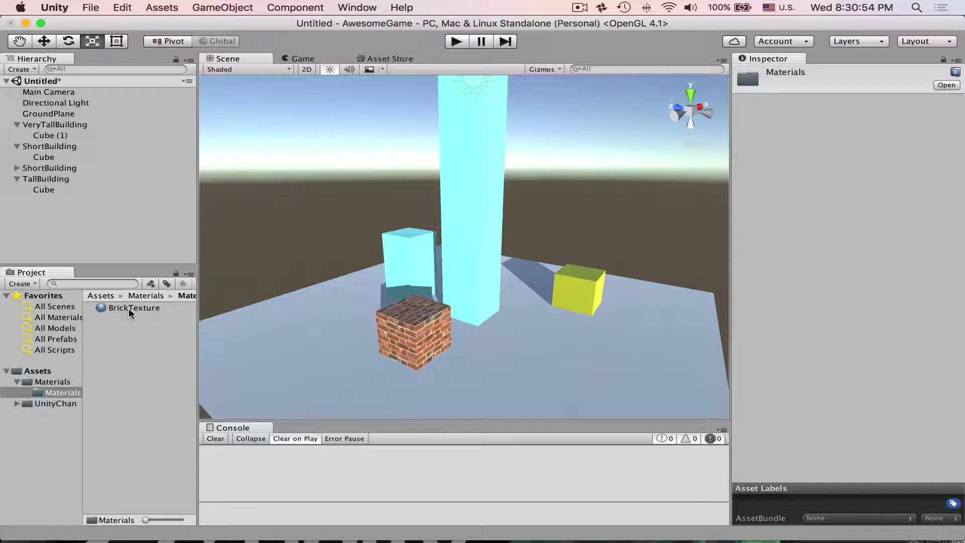
left_click(66, 381)
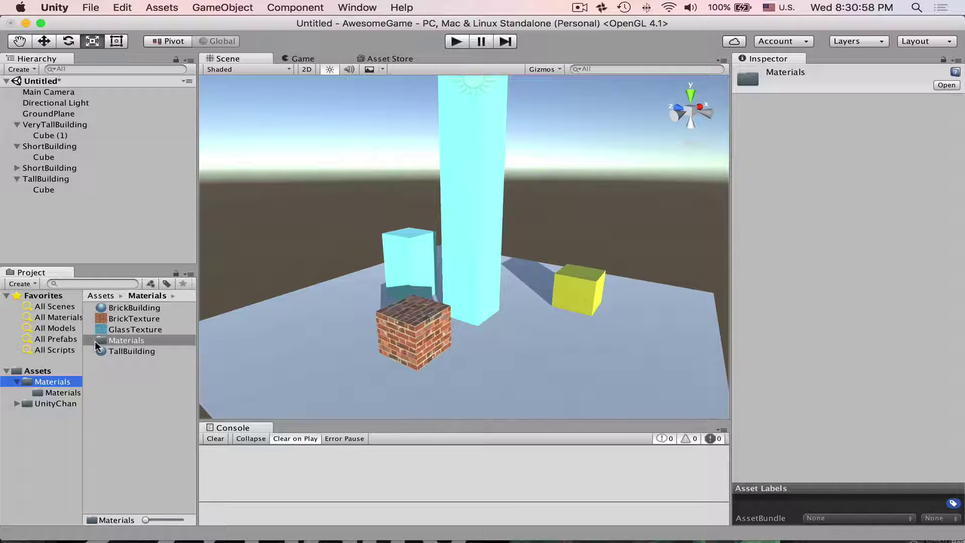
Step: Delete the auto-created inner Materials subfolder, leaving the cube magenta
left_click(418, 321)
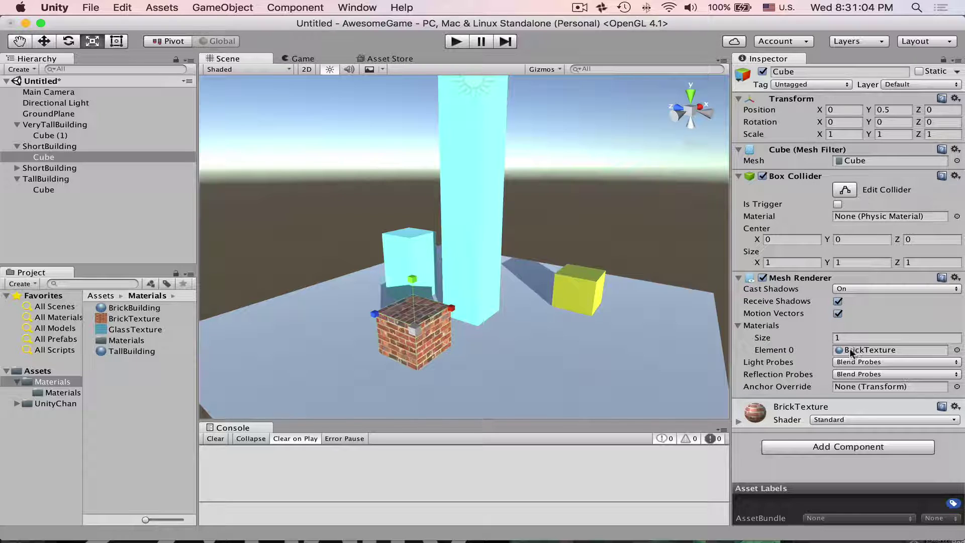
left_click(864, 350)
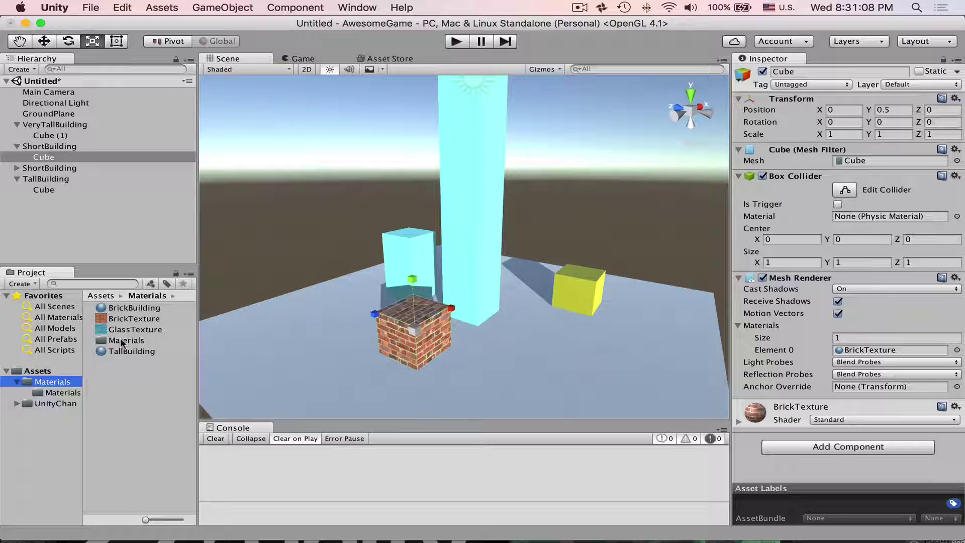
left_click(122, 341)
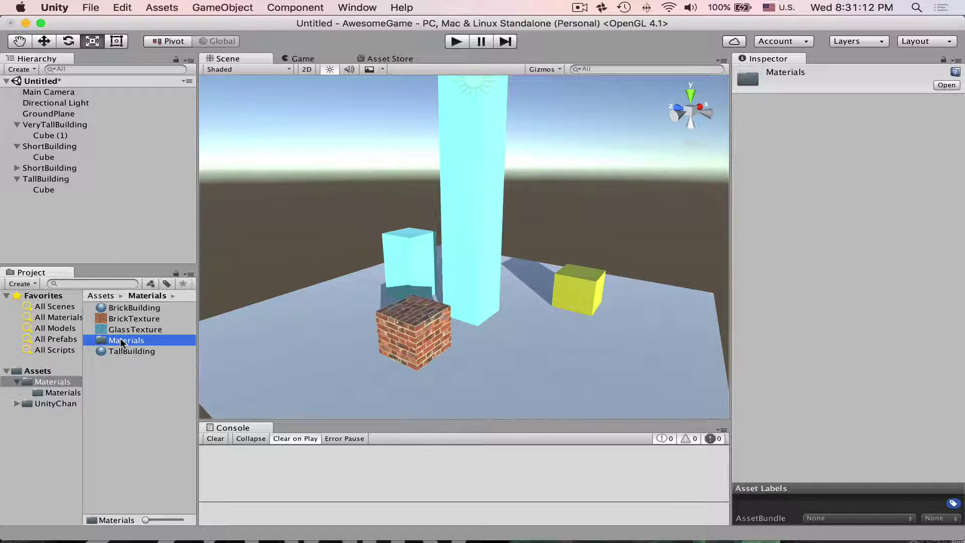
key("super+BackSpace")
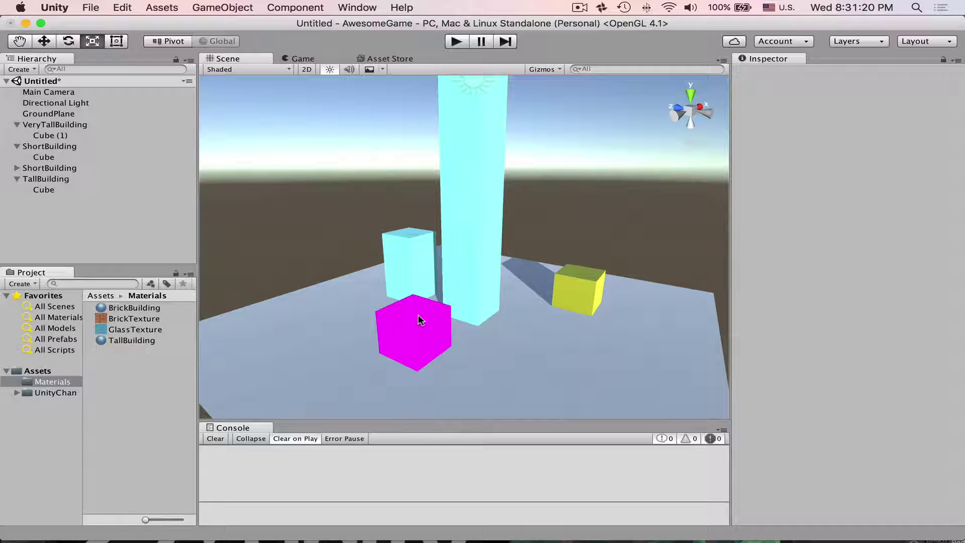
left_click(422, 331)
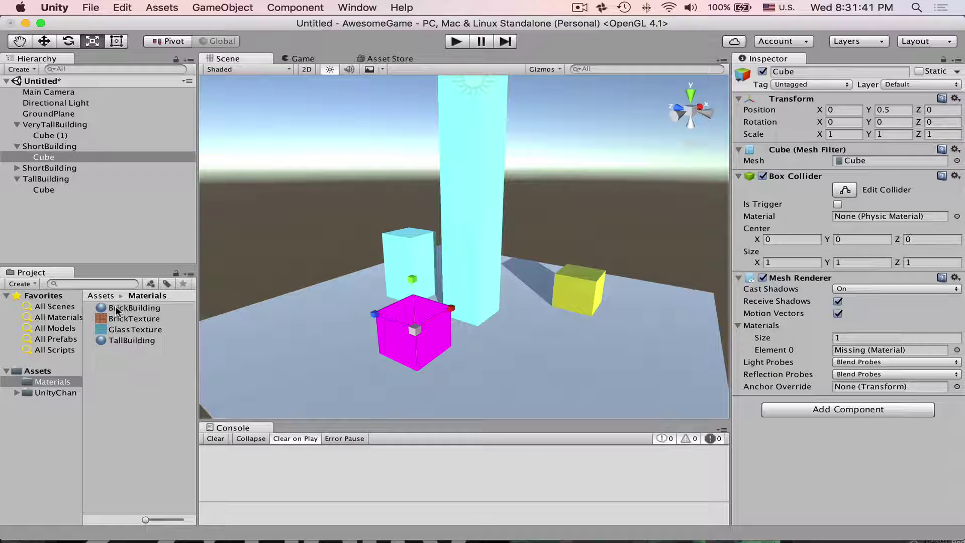
Step: Assign BrickBuilding to the cube's Mesh Renderer and use BrickTexture as its albedo
left_click_drag(114, 312, 864, 350)
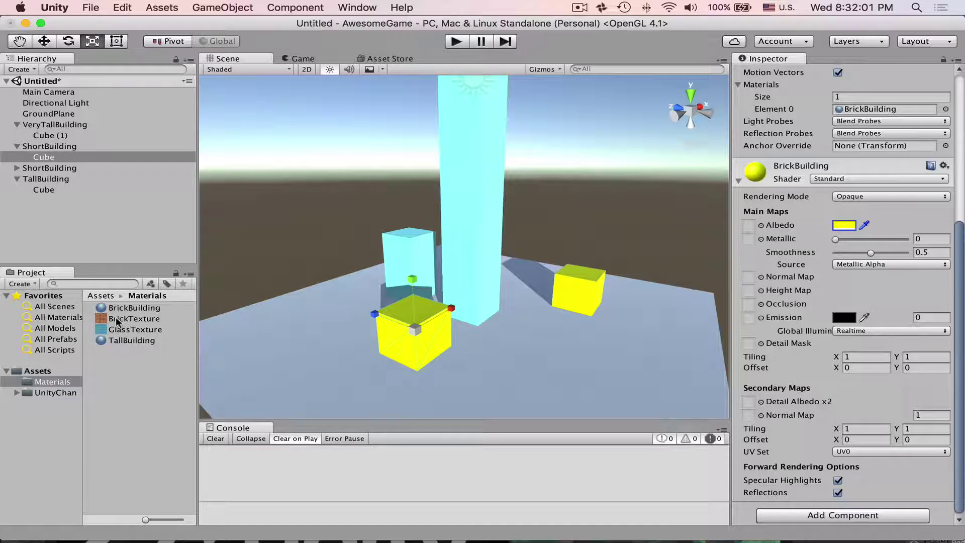
left_click_drag(116, 322, 748, 225)
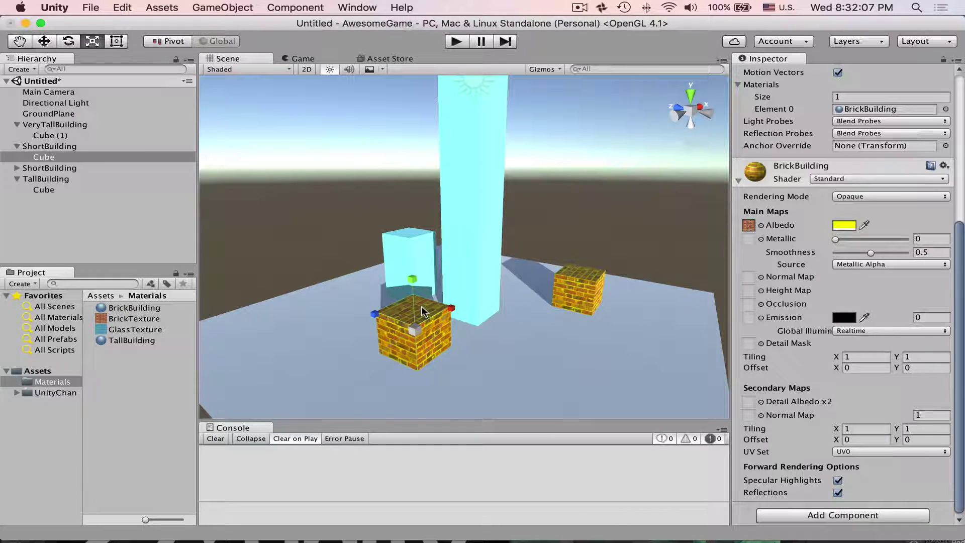
scroll(422, 310, "up", 6)
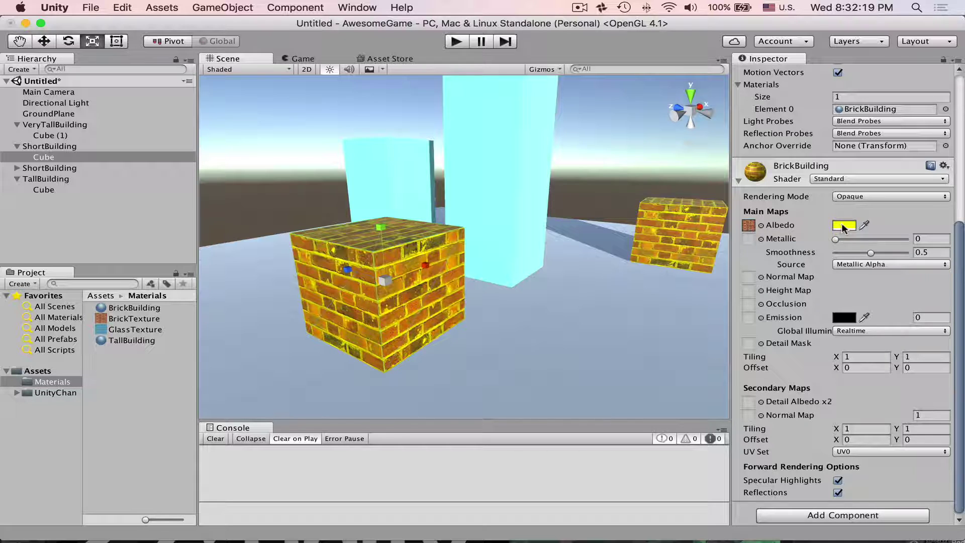
Step: Set the BrickBuilding albedo tint to pure white
left_click(845, 227)
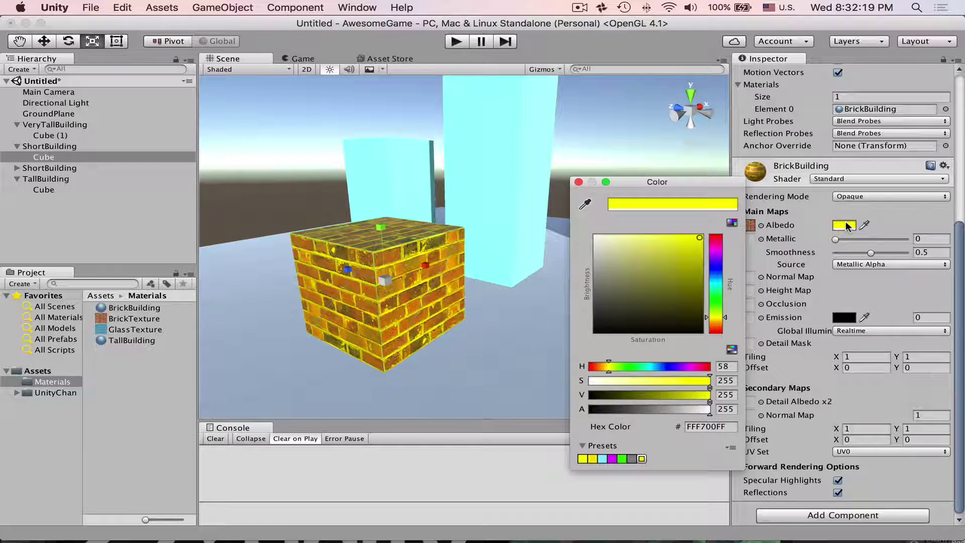
left_click(718, 279)
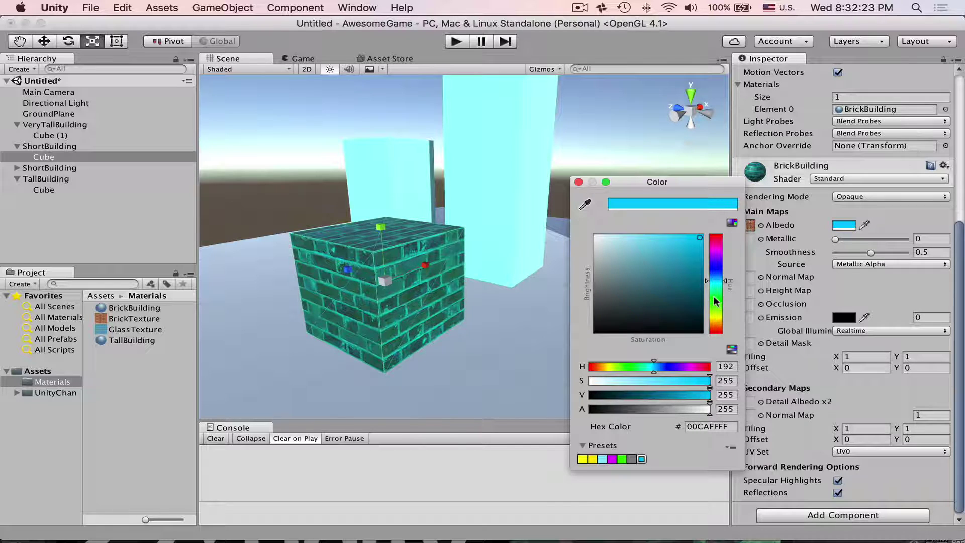
left_click(716, 300)
left_click_drag(653, 261, 592, 171)
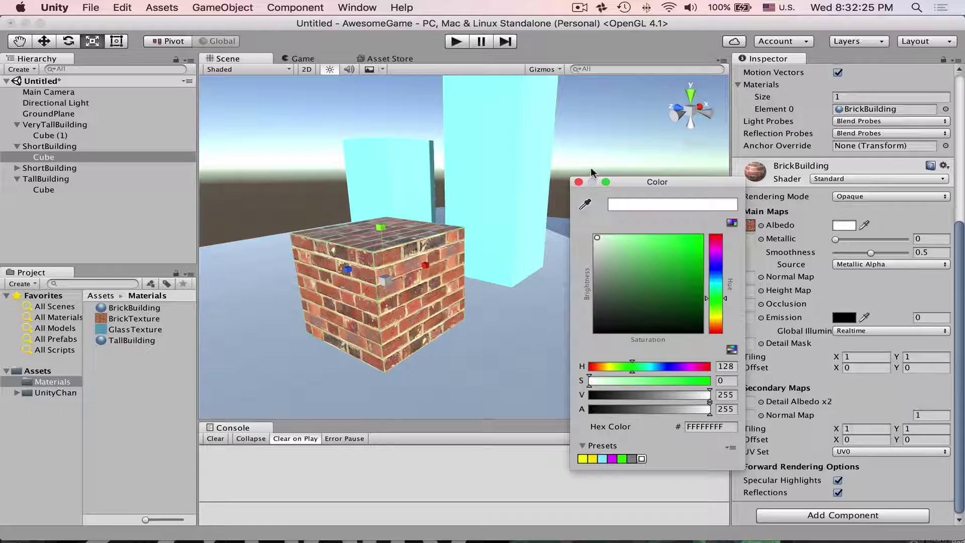
left_click(578, 182)
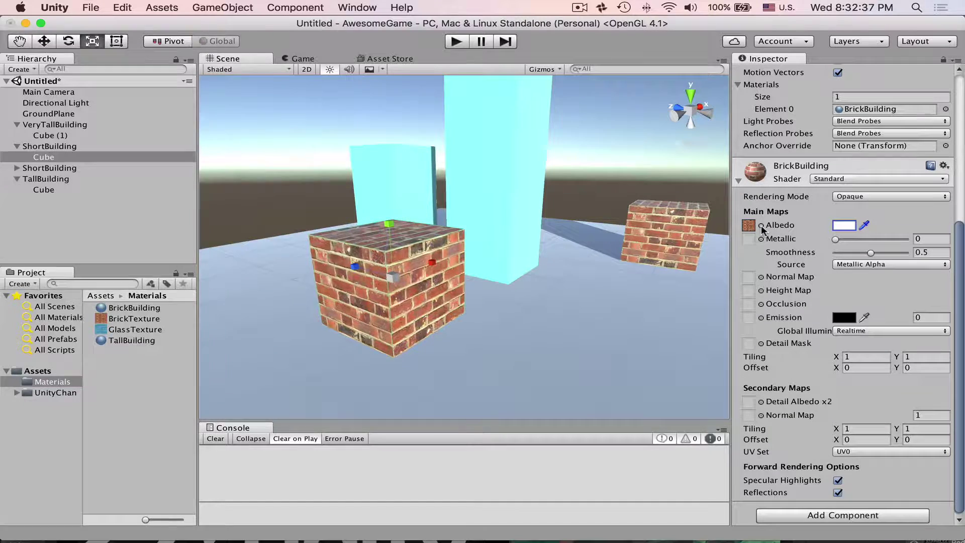
Step: Try GlassTexture, BrickTexture and eye_iris_R_00 as the albedo, settling on BrickTexture
left_click(761, 226)
scroll(217, 308, "down", 5)
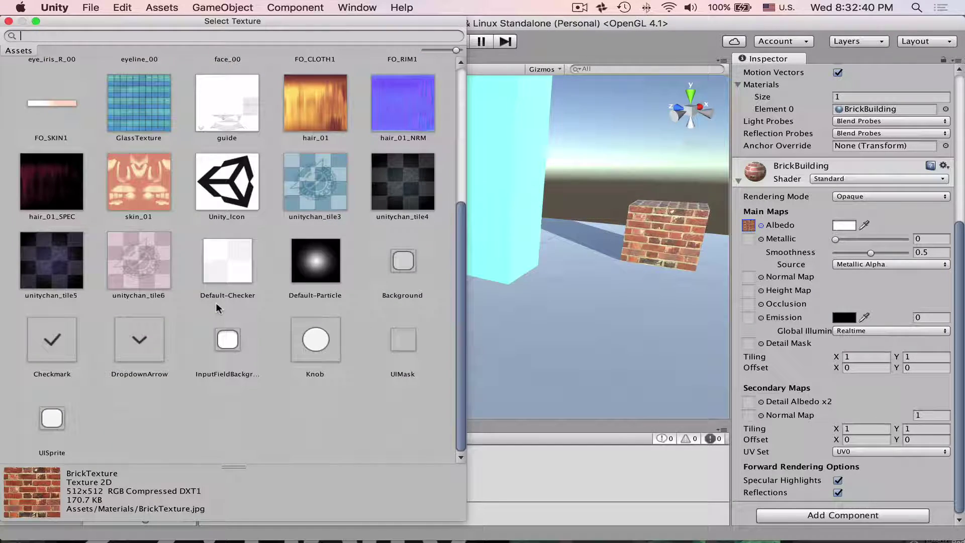
scroll(227, 262, "up", 5)
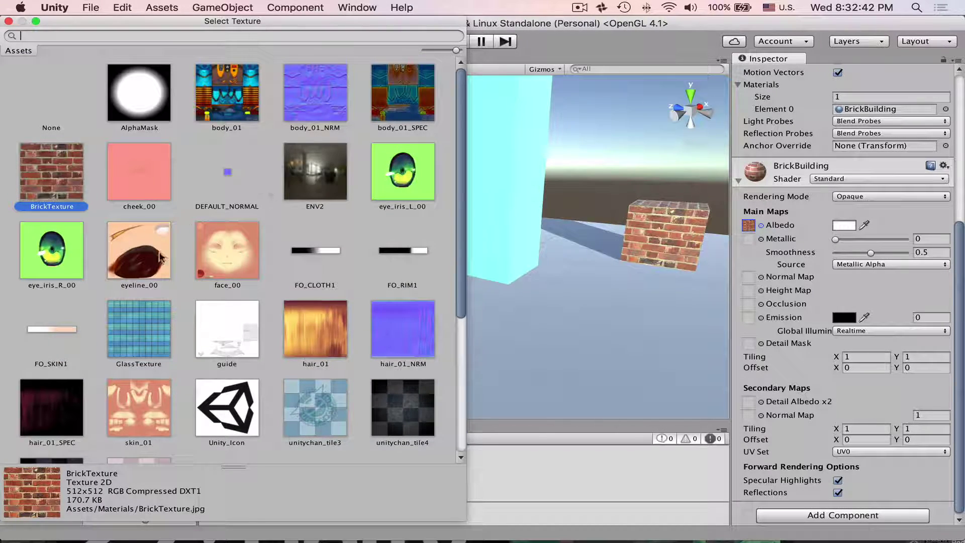
left_click_drag(247, 21, 688, 22)
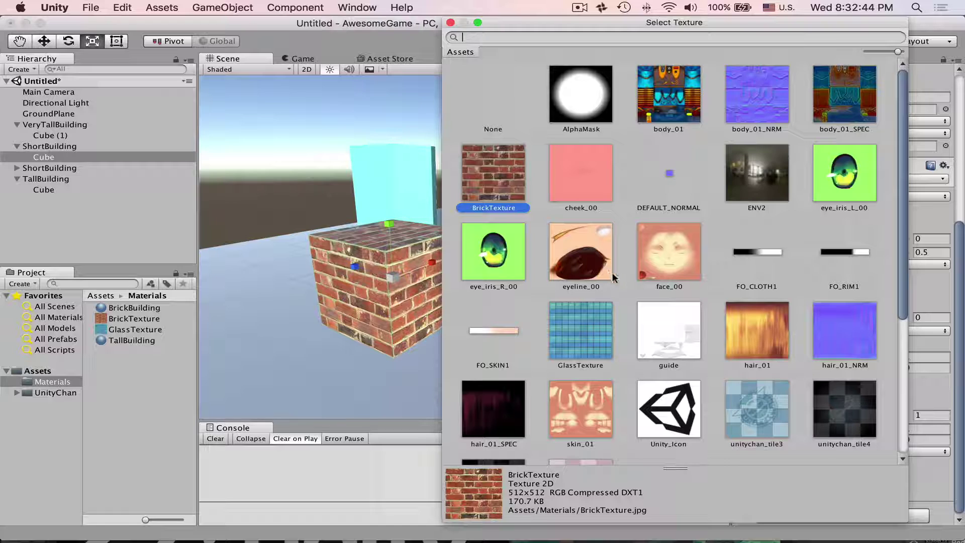
left_click(580, 329)
left_click(507, 179)
left_click(516, 242)
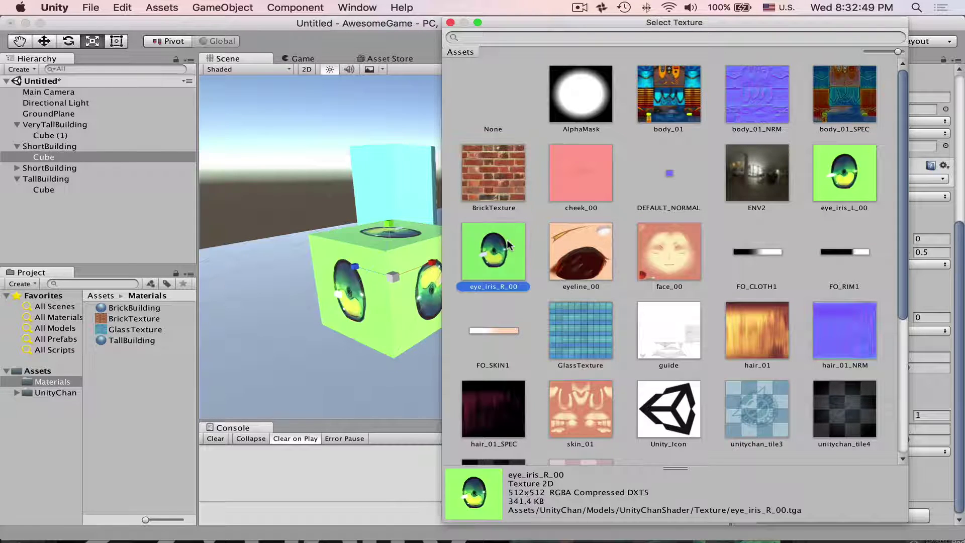
left_click(566, 312)
double_click(496, 166)
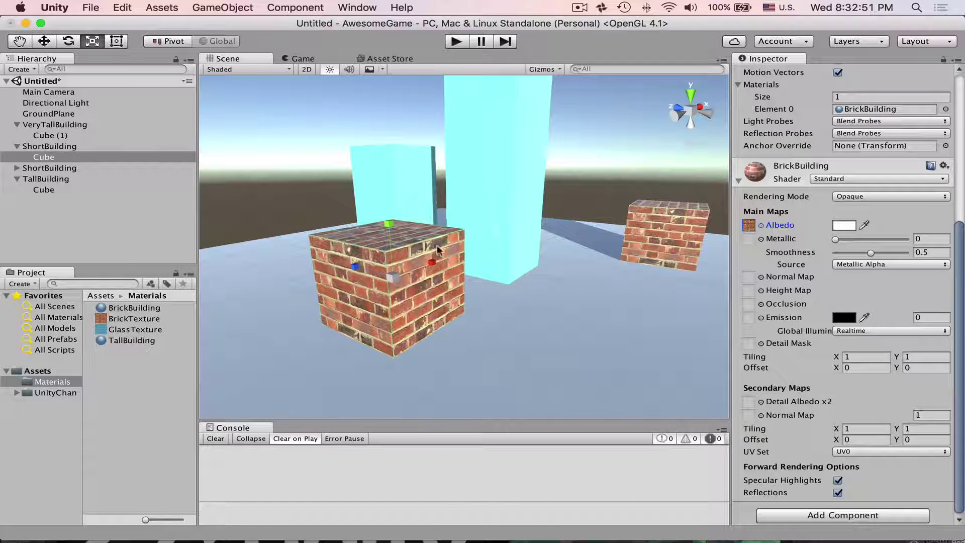
Step: Give the TallBuilding material GlassTexture as albedo with a pure white tint
left_click(103, 342)
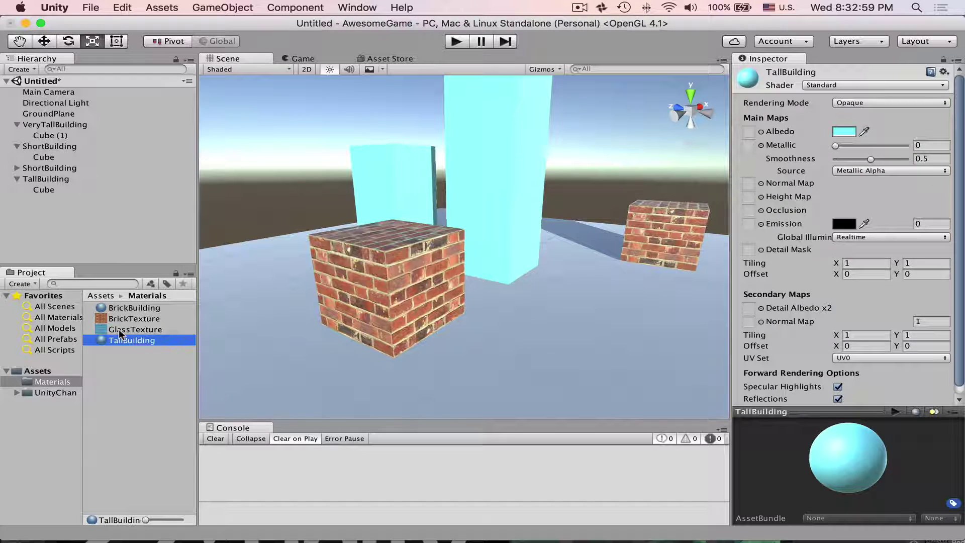
left_click_drag(121, 335, 764, 134)
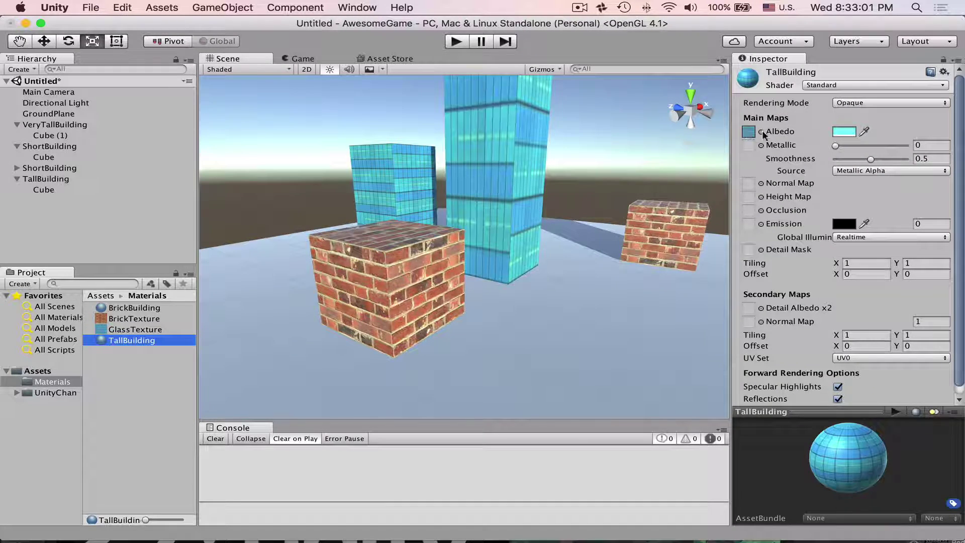
left_click(841, 133)
left_click_drag(630, 255, 509, 154)
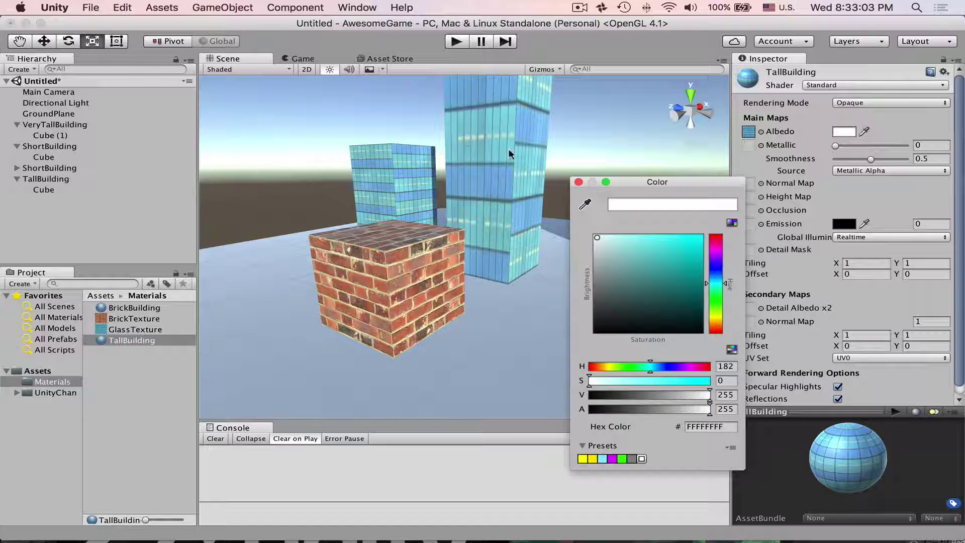
left_click(578, 181)
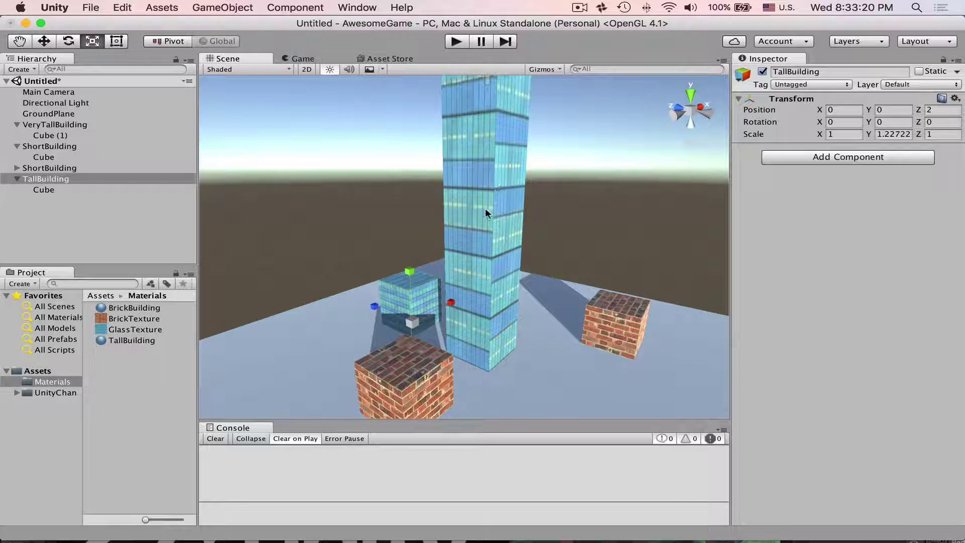
Step: Set the TallBuilding material's Main Maps Tiling Y to 6
left_click(486, 210)
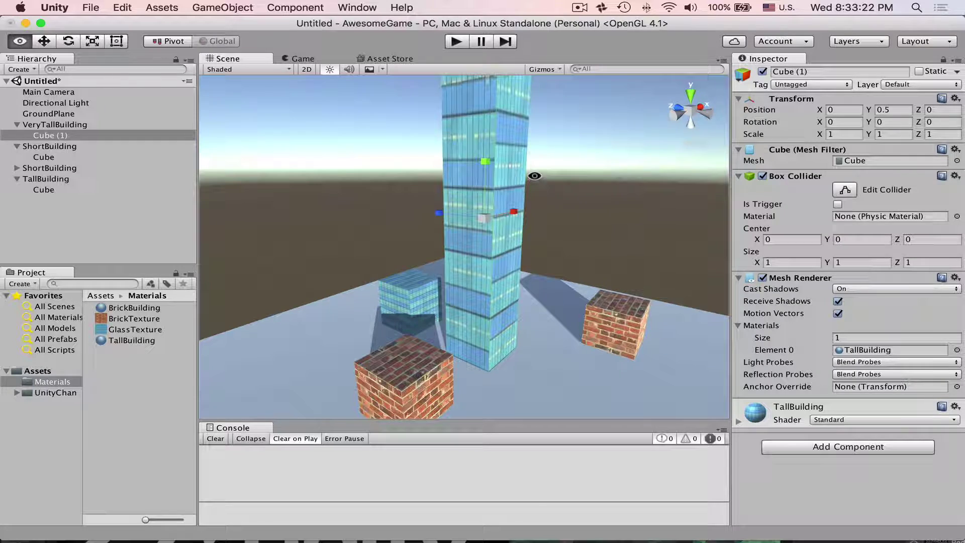
left_click_drag(486, 210, 505, 232, "alt")
key("r")
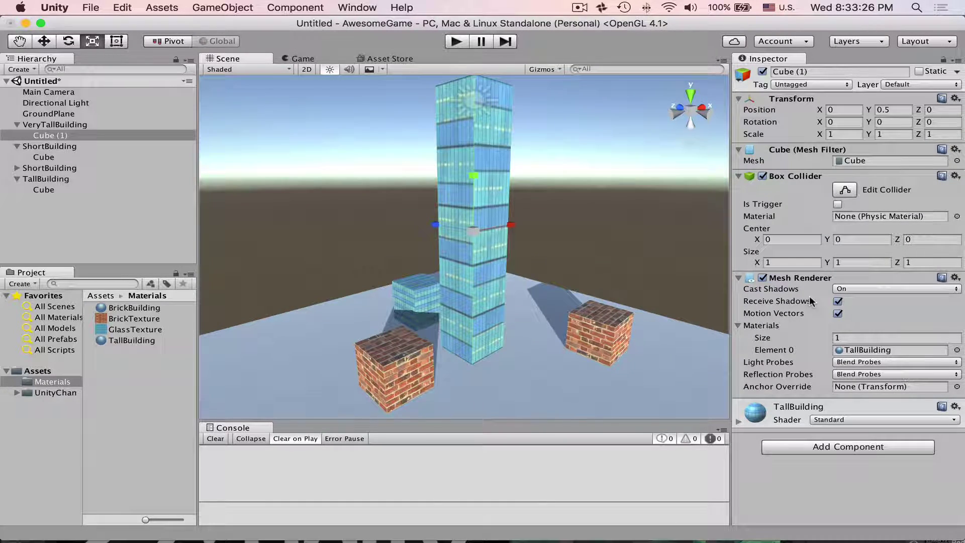
left_click(738, 421)
scroll(784, 347, "down", 10)
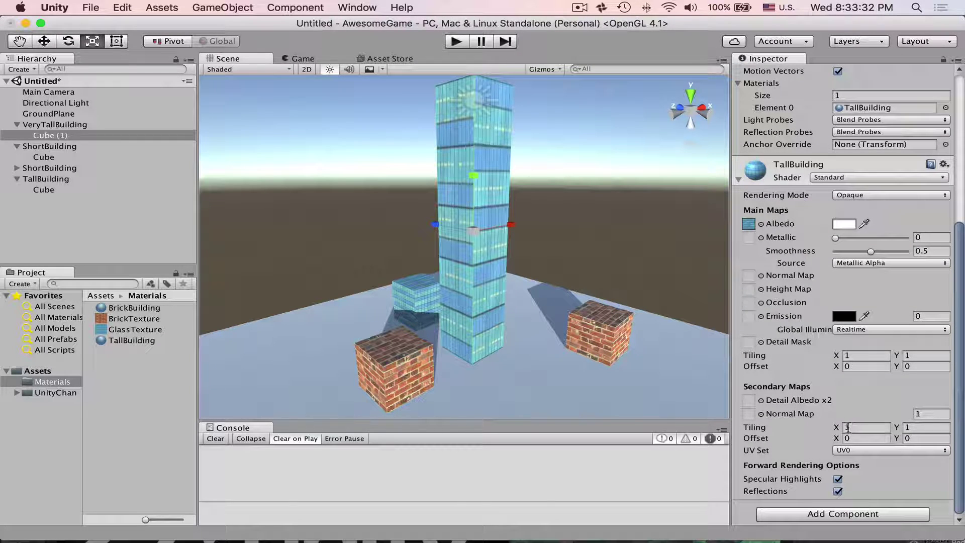
left_click(912, 426)
scroll(913, 427, "up", 10)
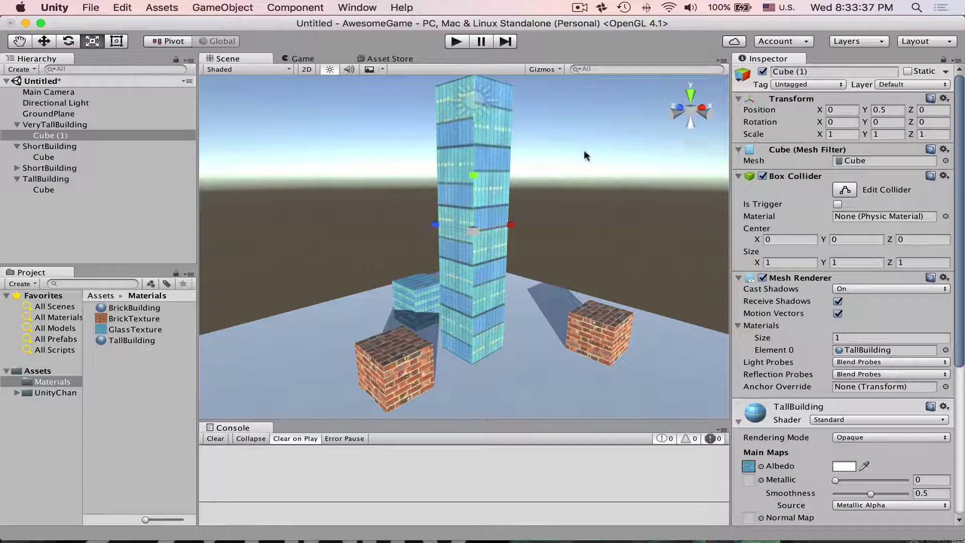
left_click(45, 126)
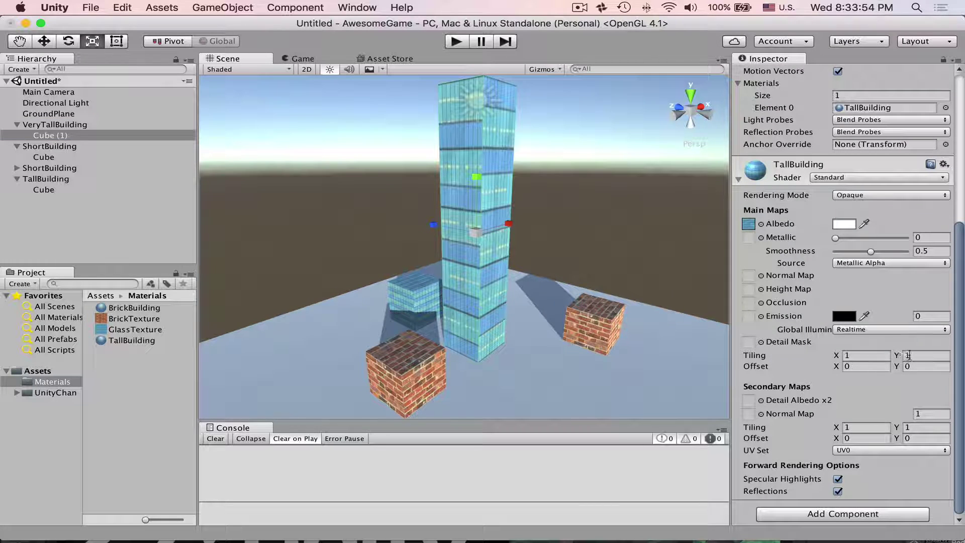
left_click(913, 354)
type("6")
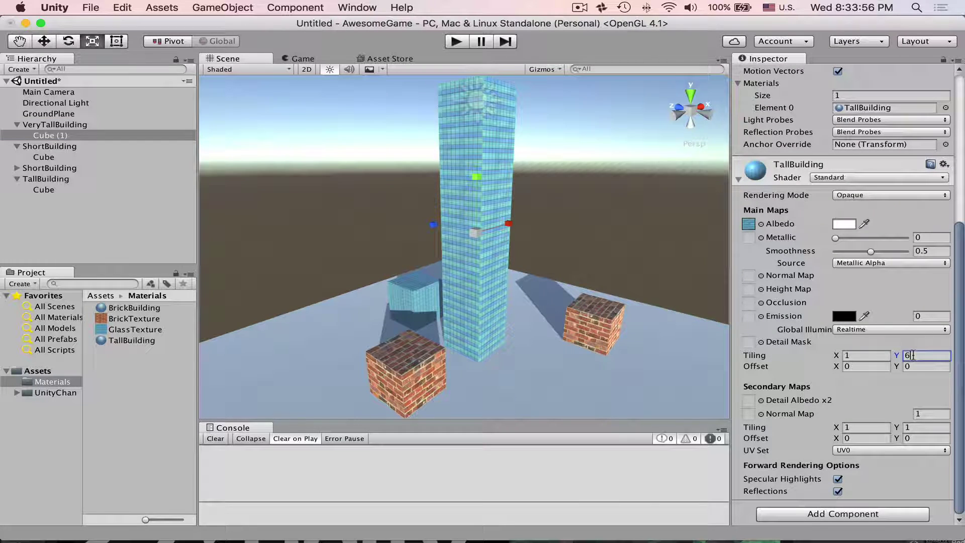
Step: Orbit and zoom the view to see the brick cubes and glass tower
left_click_drag(425, 247, 521, 246, "alt")
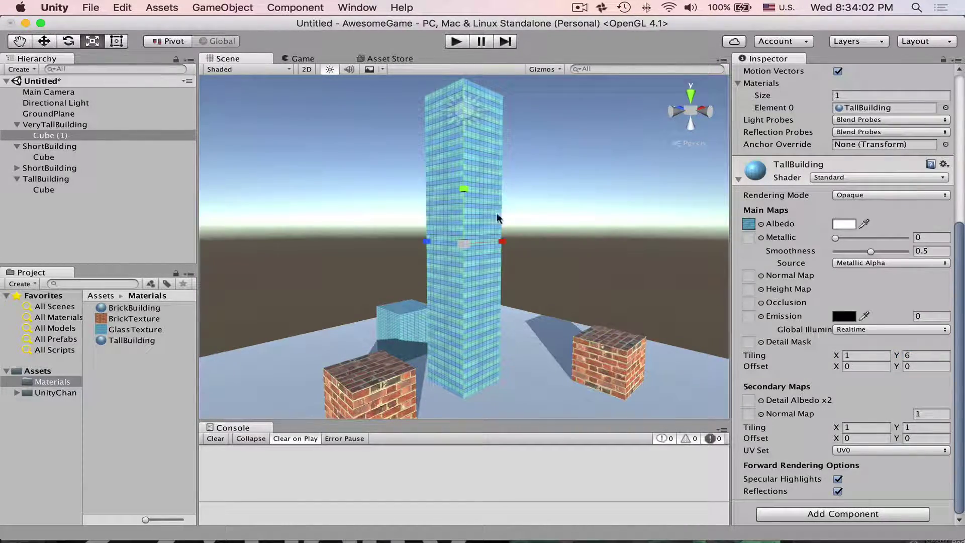
key("q")
left_click_drag(517, 351, 547, 339, "alt")
scroll(431, 220, "up", 5)
left_click_drag(431, 220, 378, 266, "alt")
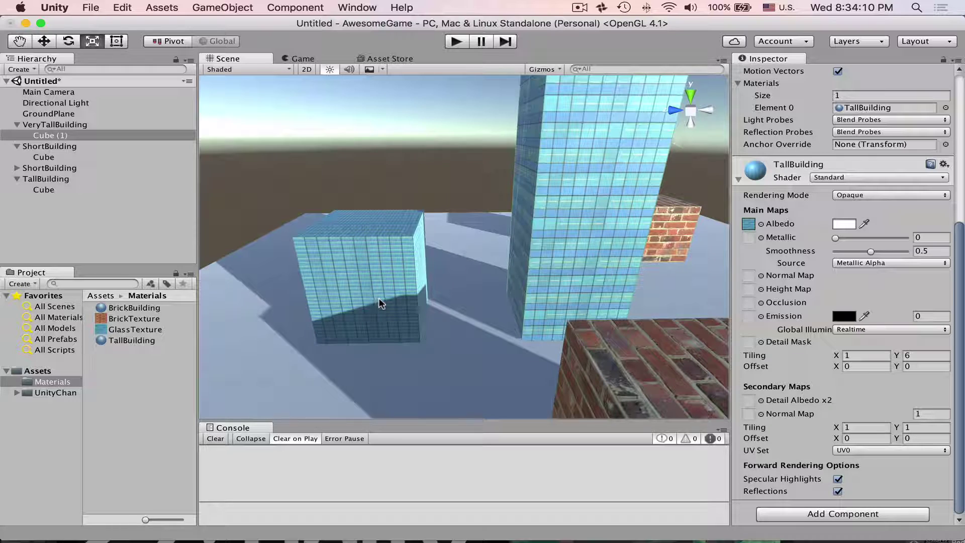
right_click_drag(376, 301, 336, 271, "alt")
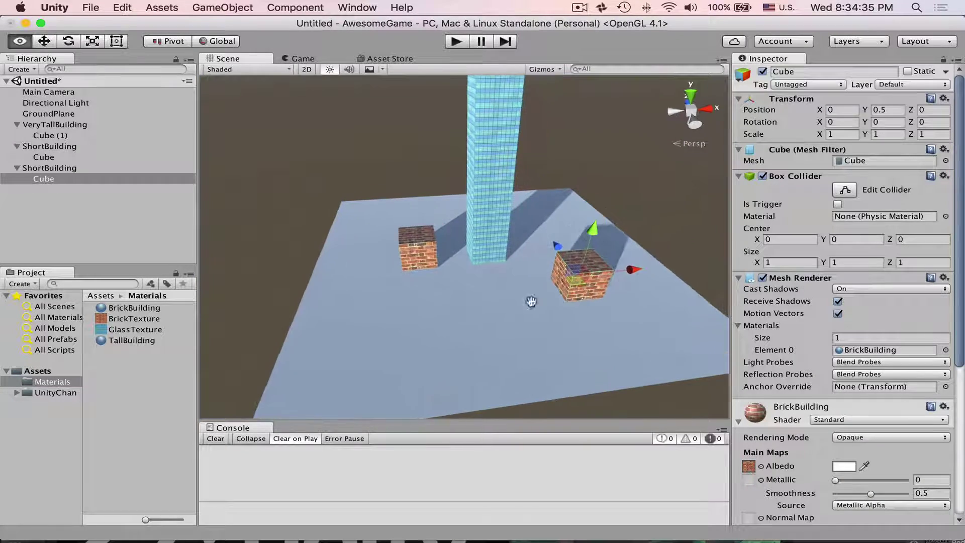
Step: Move the second ShortBuilding to X -2 and duplicate one to form a row of three
left_click_drag(527, 302, 596, 300, "alt")
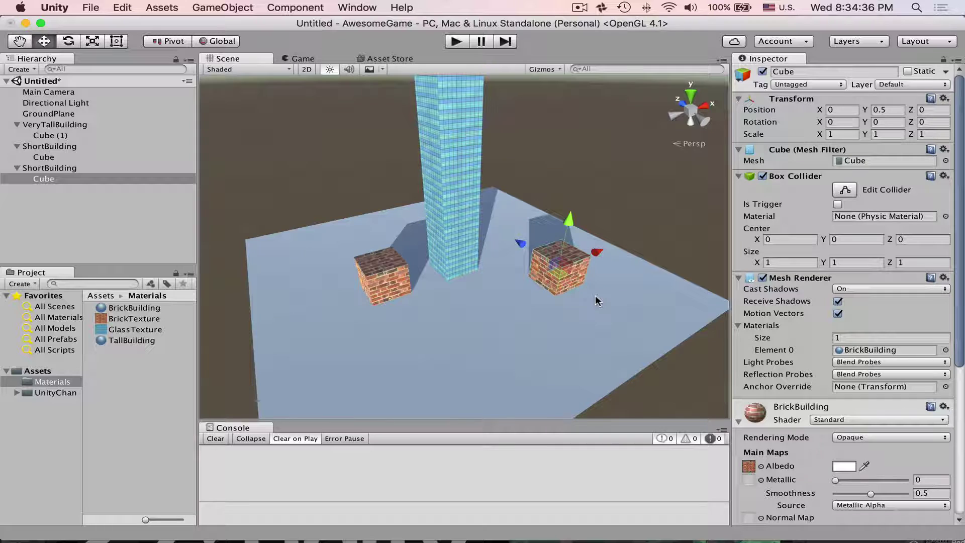
left_click(75, 169)
left_click_drag(593, 268, 496, 316)
left_click_drag(353, 316, 452, 314, "alt")
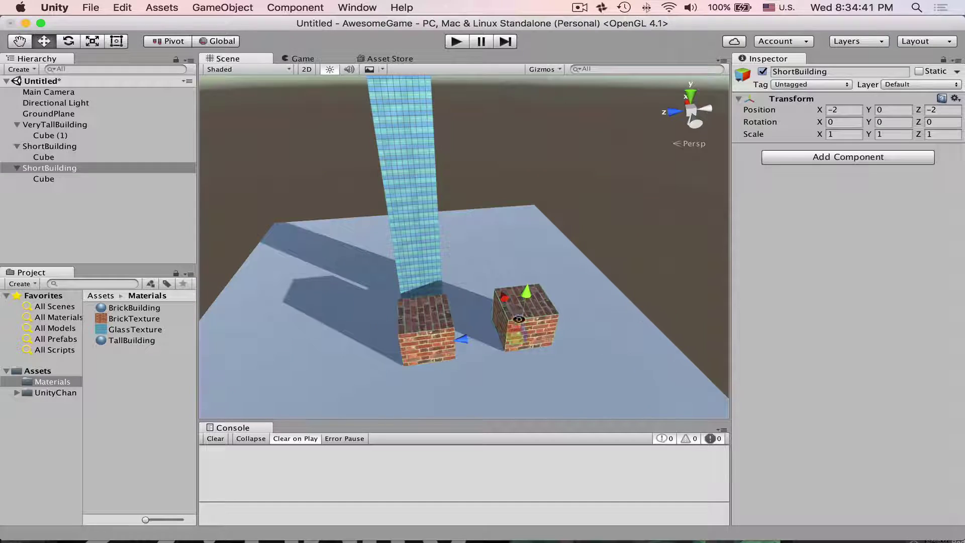
left_click(48, 146)
key("super+d")
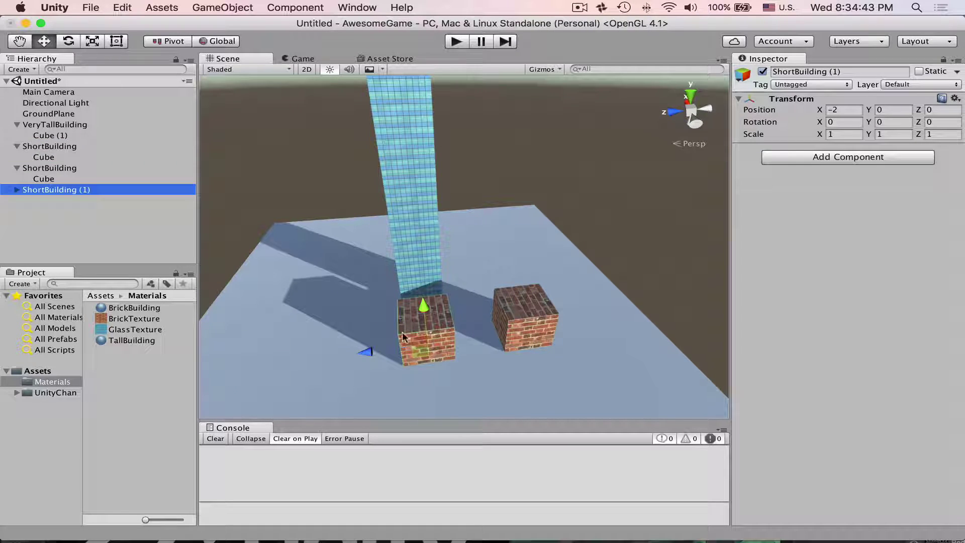
left_click_drag(367, 351, 185, 297)
Step: Duplicate VeryTallBuilding and place the copy beside the original tower
left_click(54, 124)
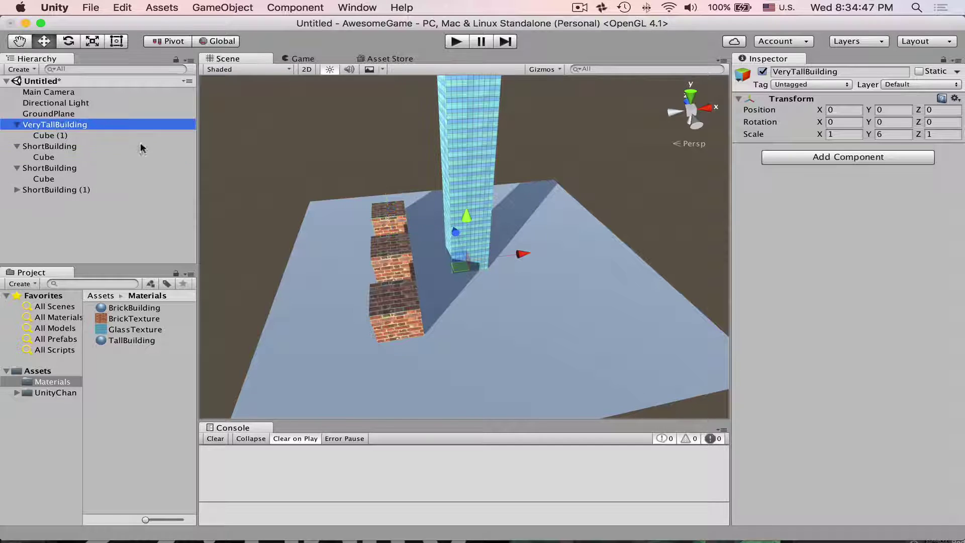
key("super+d")
left_click_drag(503, 281, 760, 277, "alt")
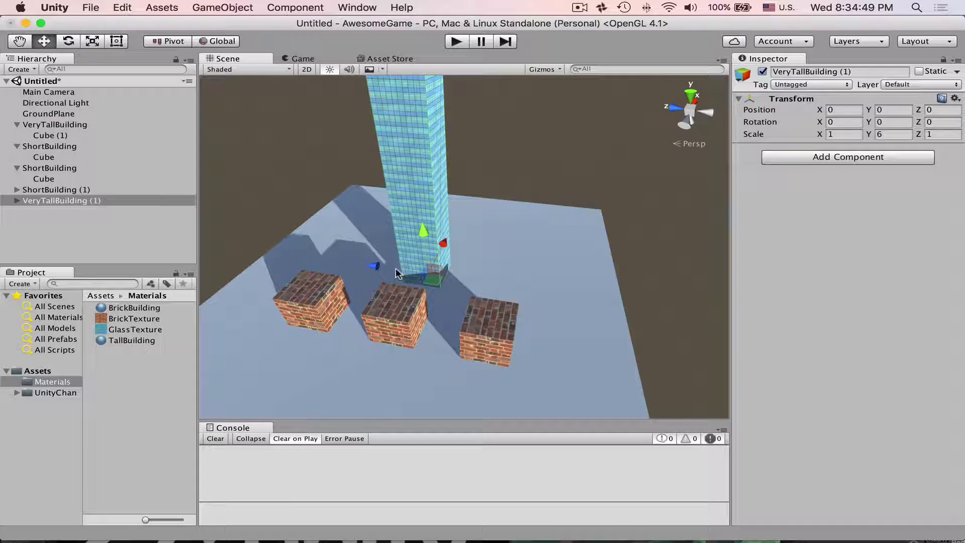
left_click_drag(395, 268, 332, 259)
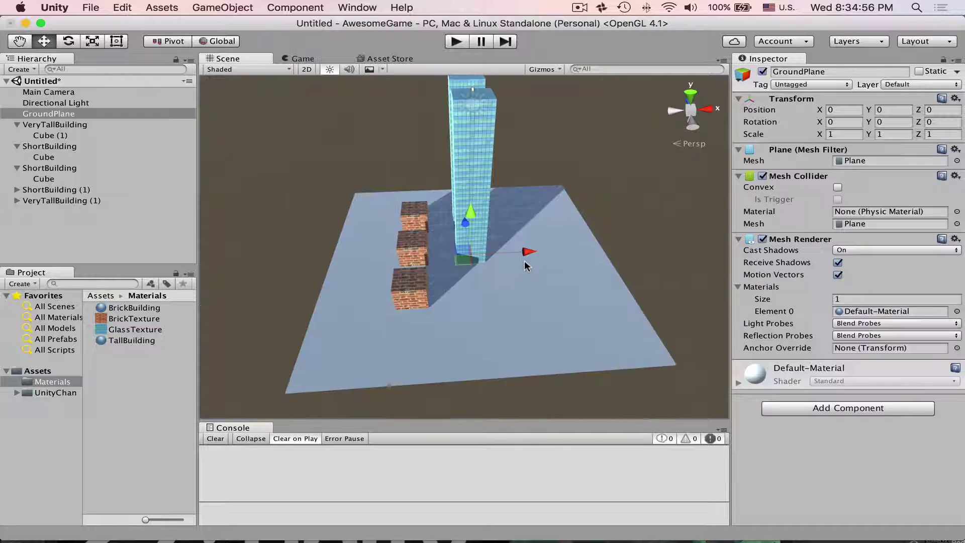
Step: Scale the GroundPlane to 0.5 on X and Z
key("r")
left_click_drag(531, 253, 448, 252)
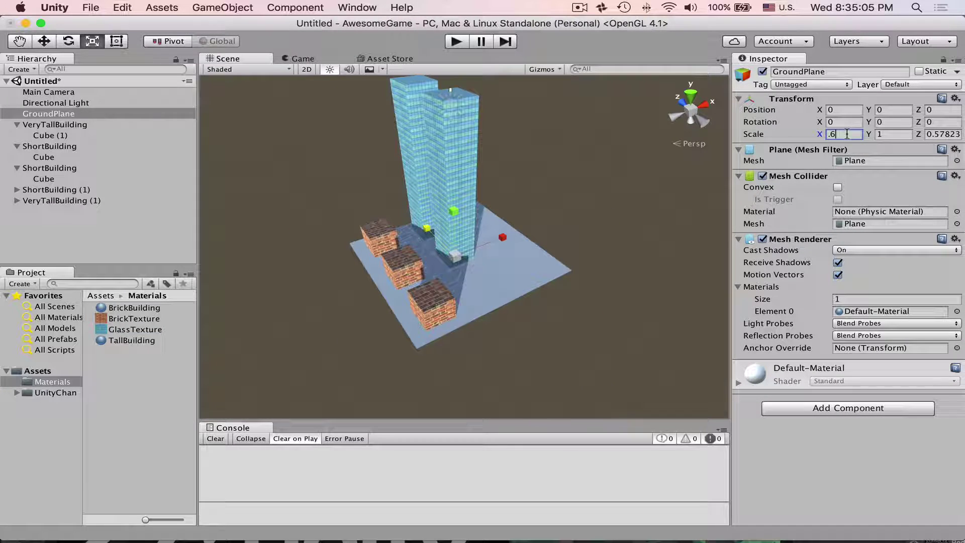
key("BackSpace")
type("5")
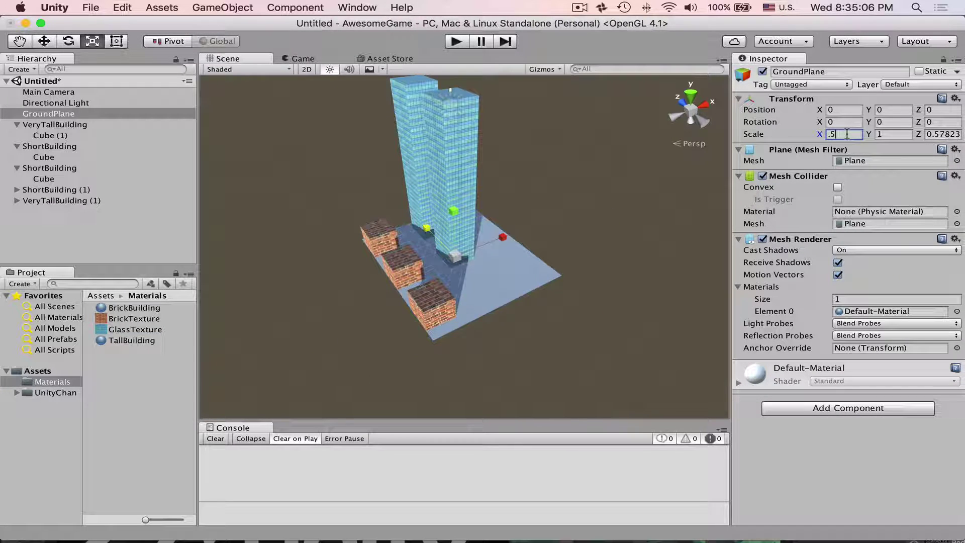
key("Tab")
key("Tab")
type(".5")
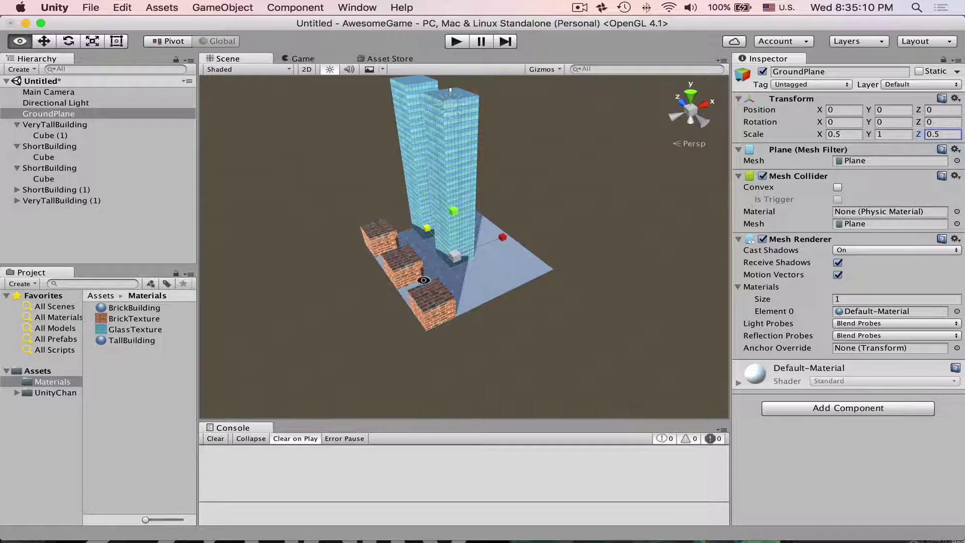
left_click_drag(720, 113, 518, 198, "alt")
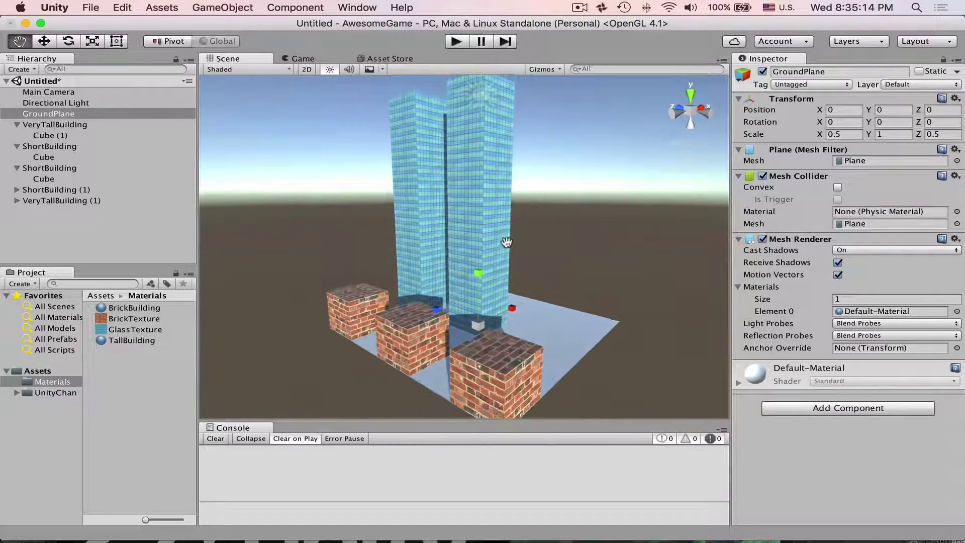